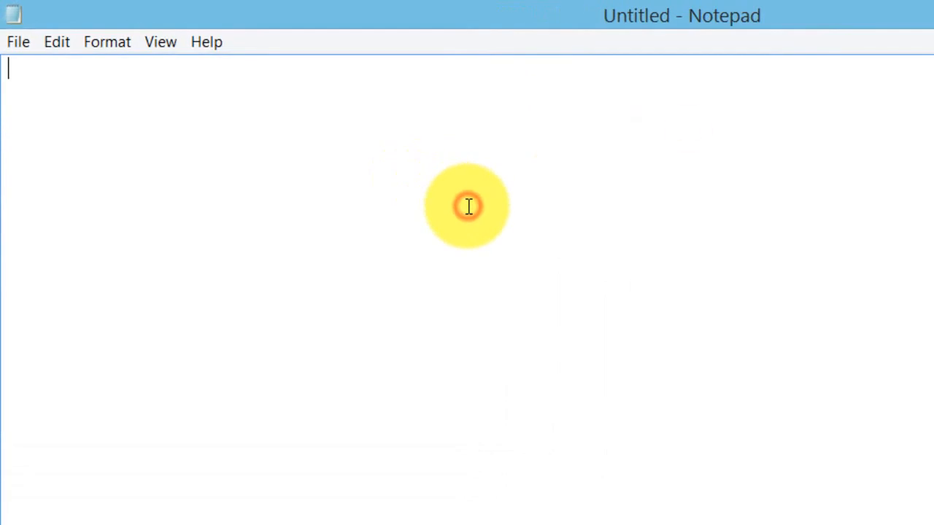
Type the heading '1)How to manage instance in AWS??' and the line 'task1: Enable/disable Termination protection.'.
text(1)How)
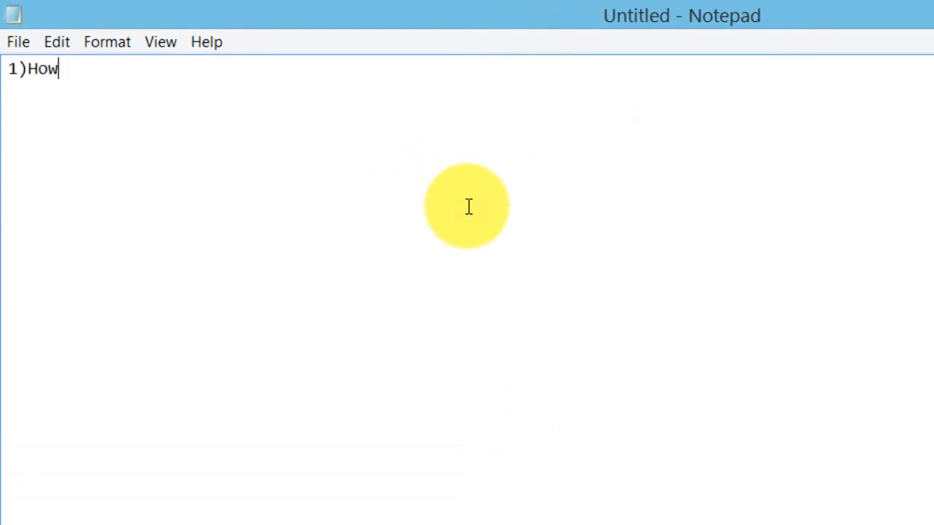
text( to man)
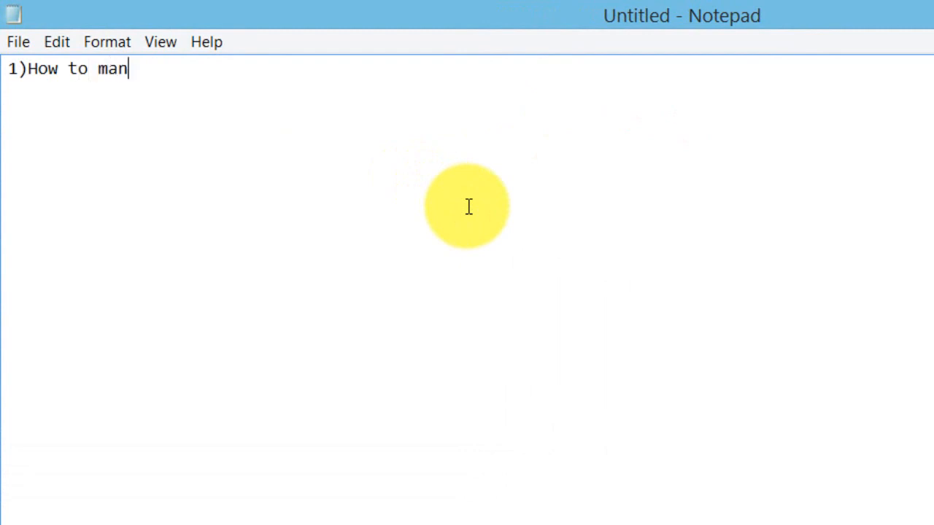
text(age in)
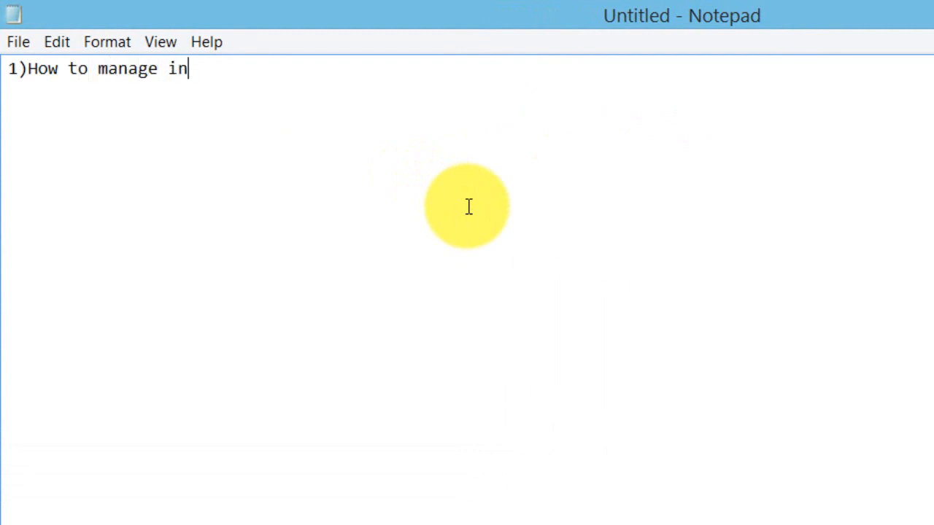
text(stance in )
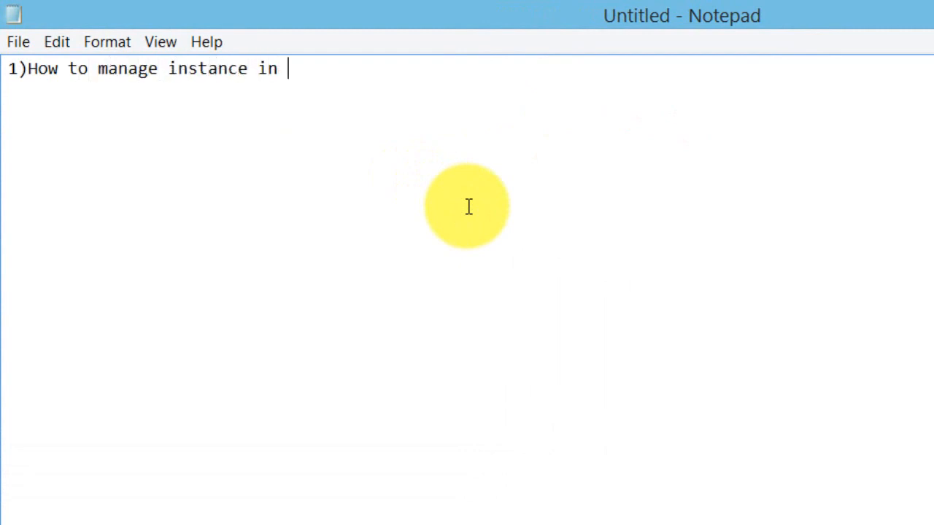
text(AWS??)
key(Return)
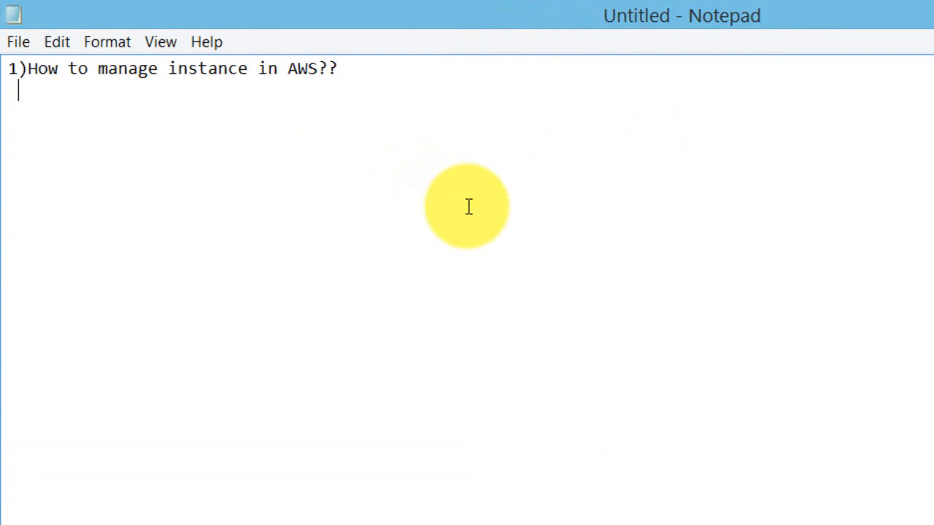
text(tA)
key(BackSpace)
text(ask1: Enable/dis)
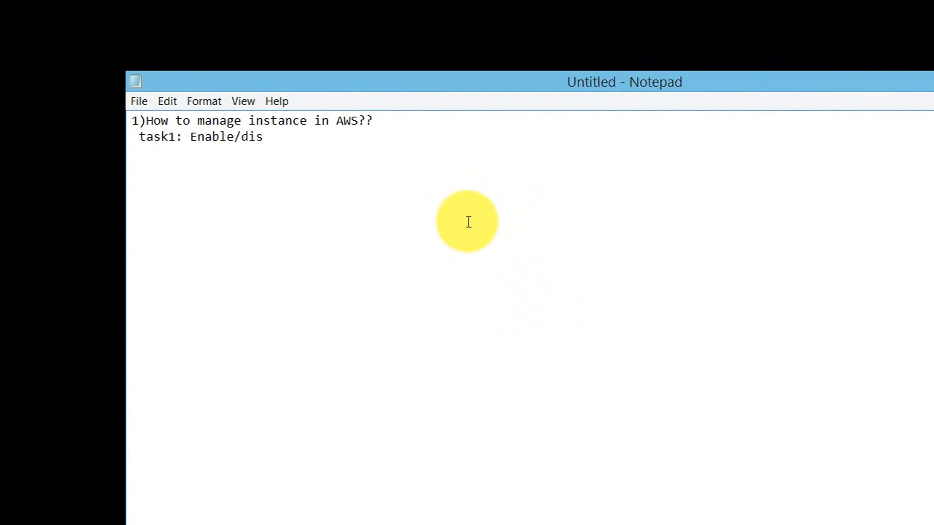
text(ab)
text(le Termination protection.)
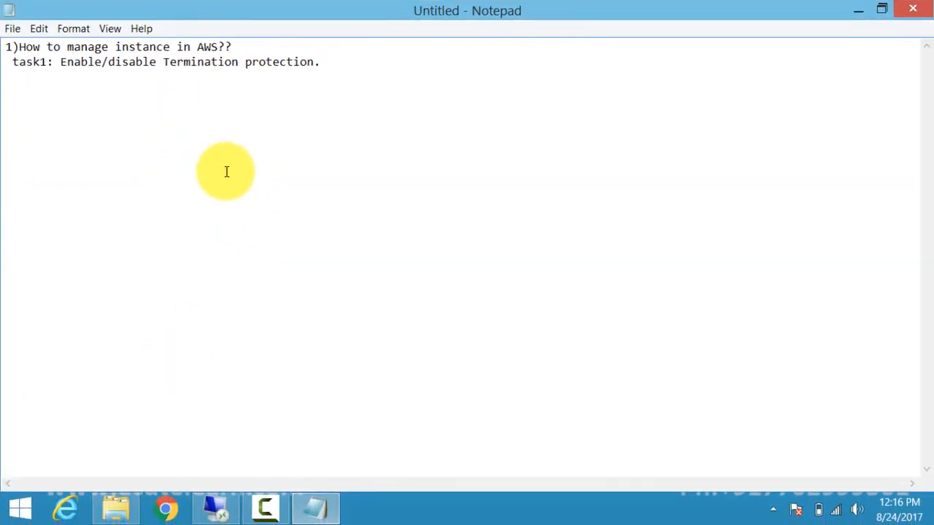
Launch Internet Explorer from the Start screen and load aws.amazon.com.
click(20, 509)
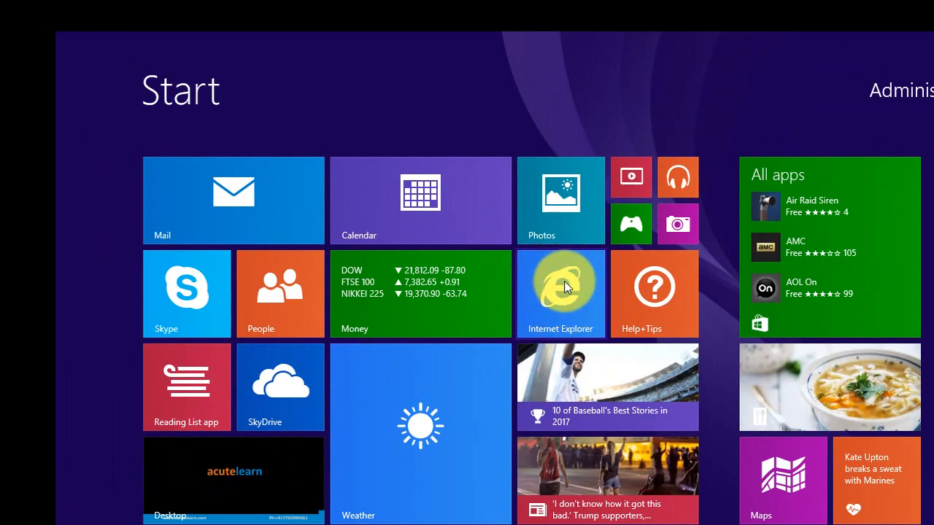
click(559, 279)
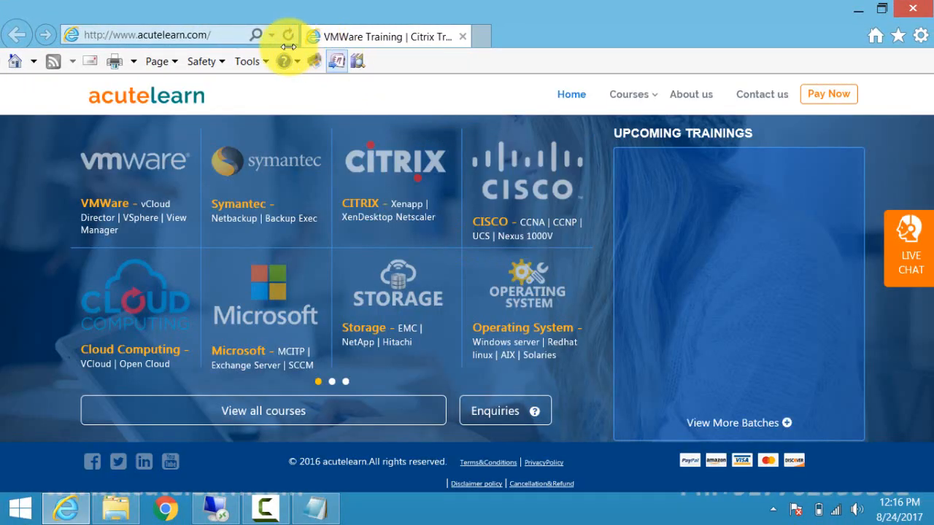
click(230, 37)
text(aws.a)
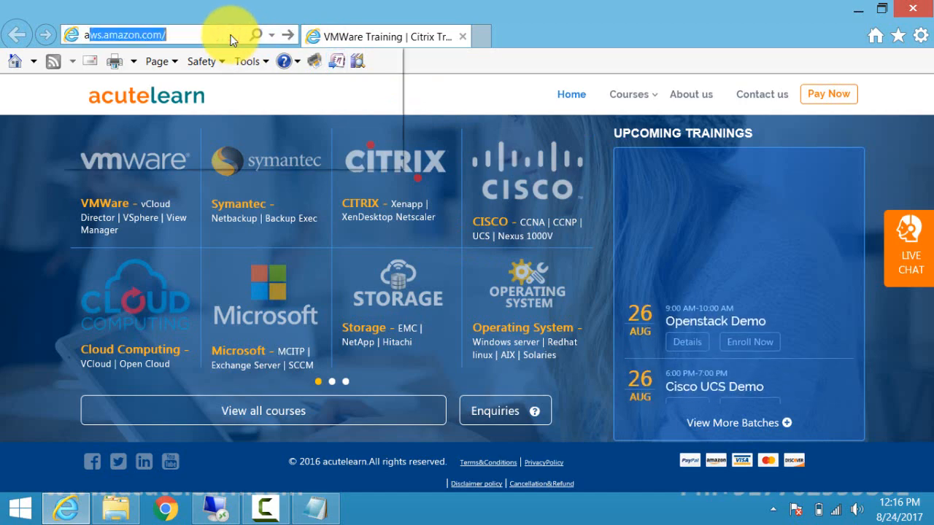
text(mazon)
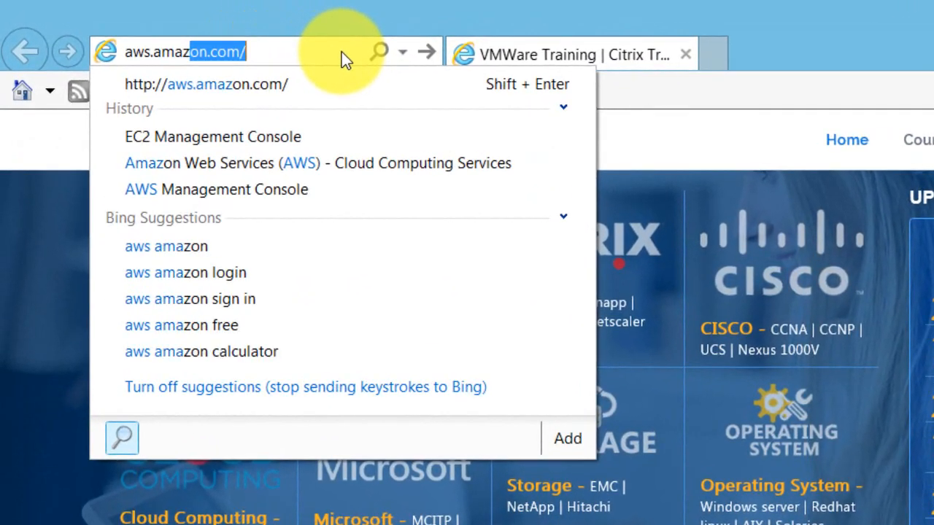
key(Return)
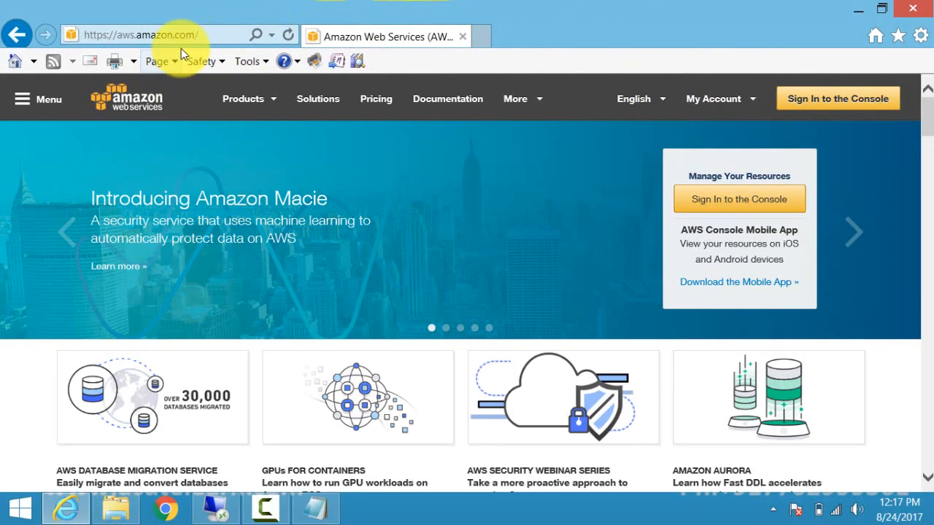
Go to the console sign-in page and sign in with the account e-mail and password.
click(694, 109)
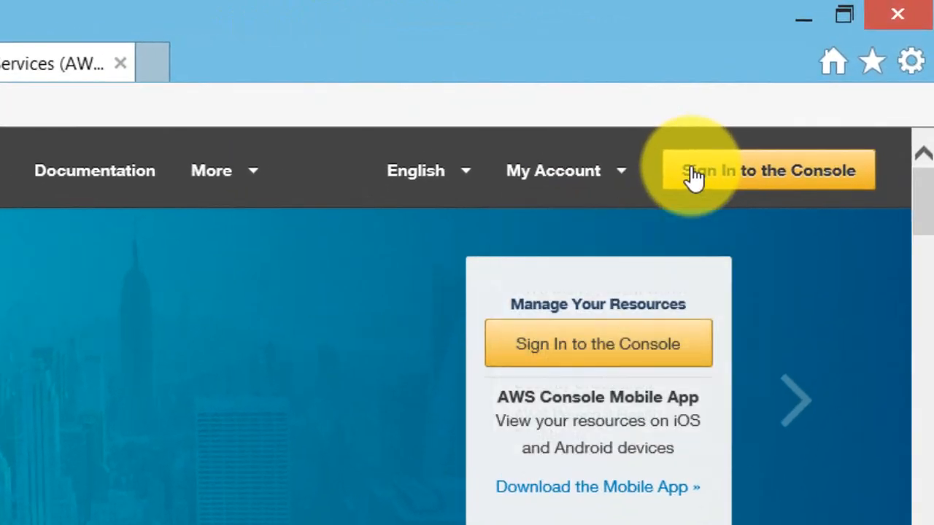
click(770, 169)
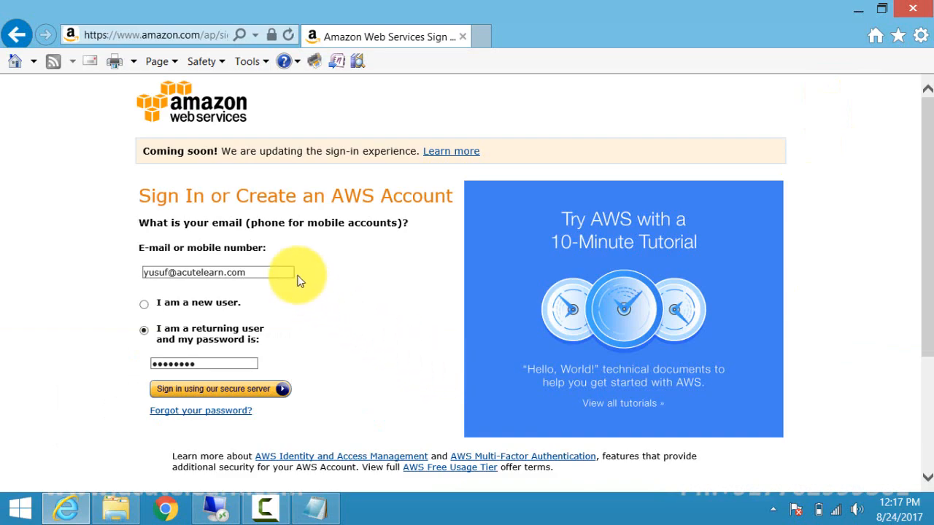
click(265, 272)
key(BackSpace)
key(BackSpace)
key(BackSpace)
key(BackSpace)
key(BackSpace)
key(BackSpace)
key(BackSpace)
key(BackSpace)
key(BackSpace)
key(BackSpace)
key(BackSpace)
key(BackSpace)
key(BackSpace)
key(BackSpace)
key(BackSpace)
key(BackSpace)
key(BackSpace)
key(BackSpace)
key(BackSpace)
key(BackSpace)
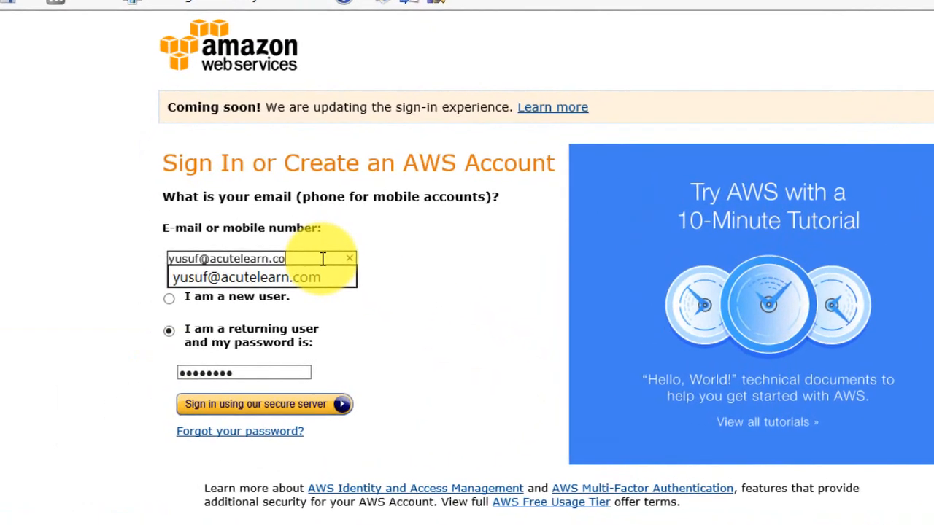
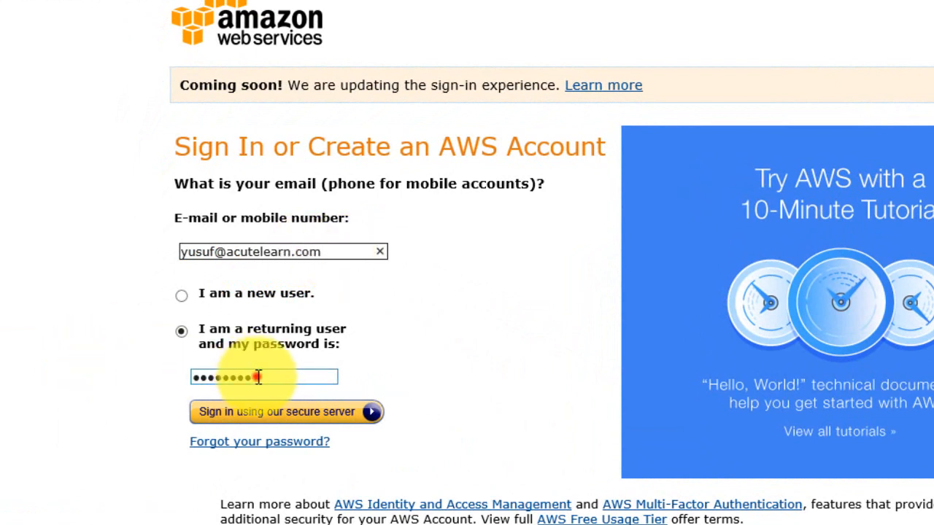
drag(265, 377, 198, 377)
key(BackSpace)
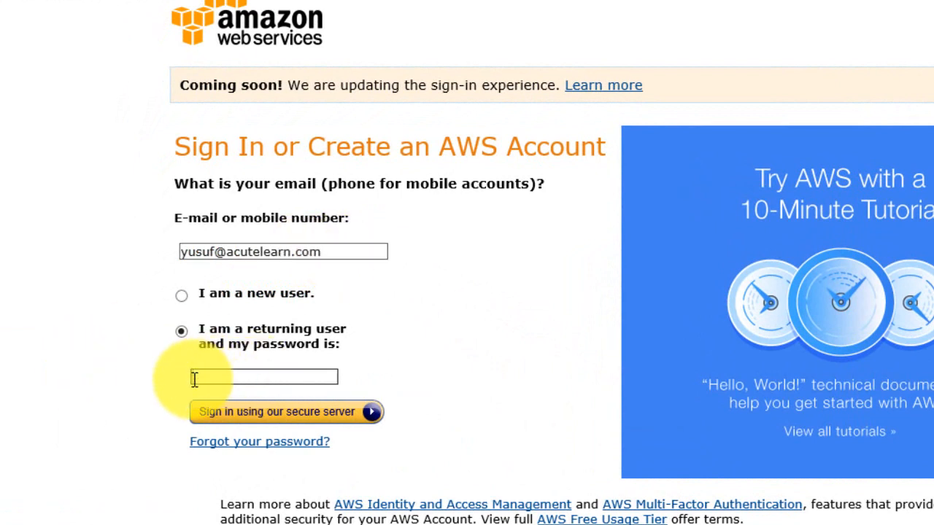
text(*****)
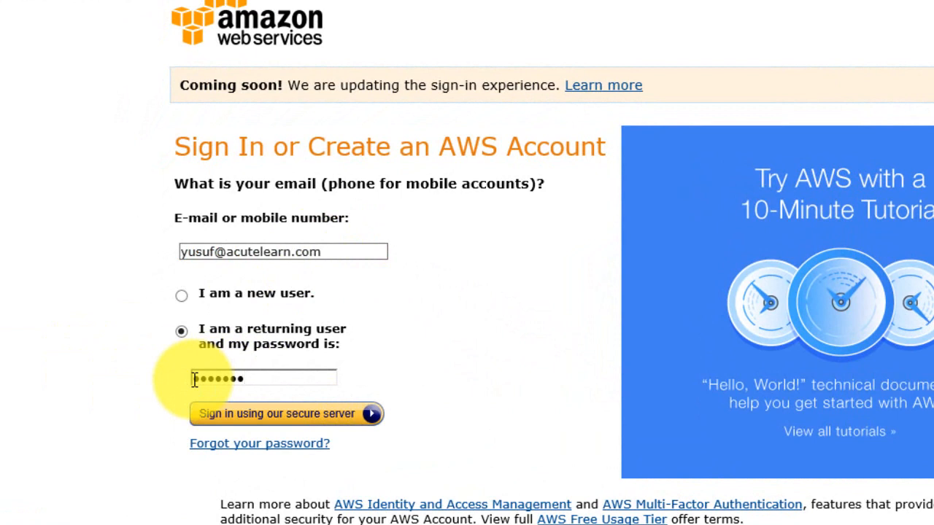
scroll(223, 374, down, 1)
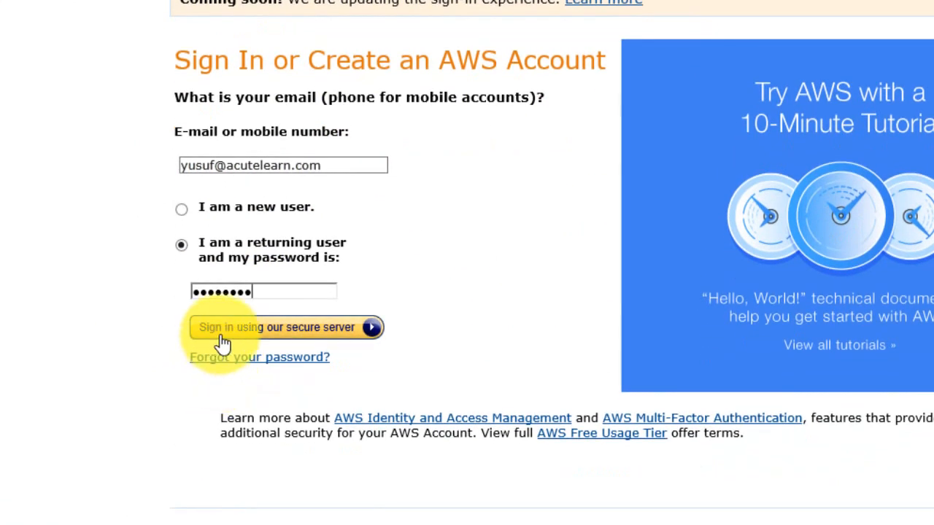
click(252, 336)
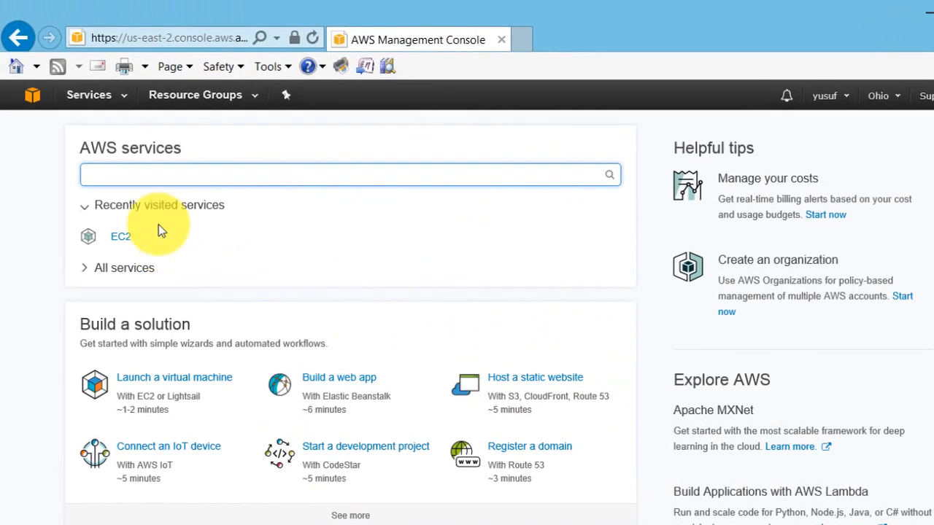
Open the EC2 service from the Services menu and show its Instances list.
click(108, 90)
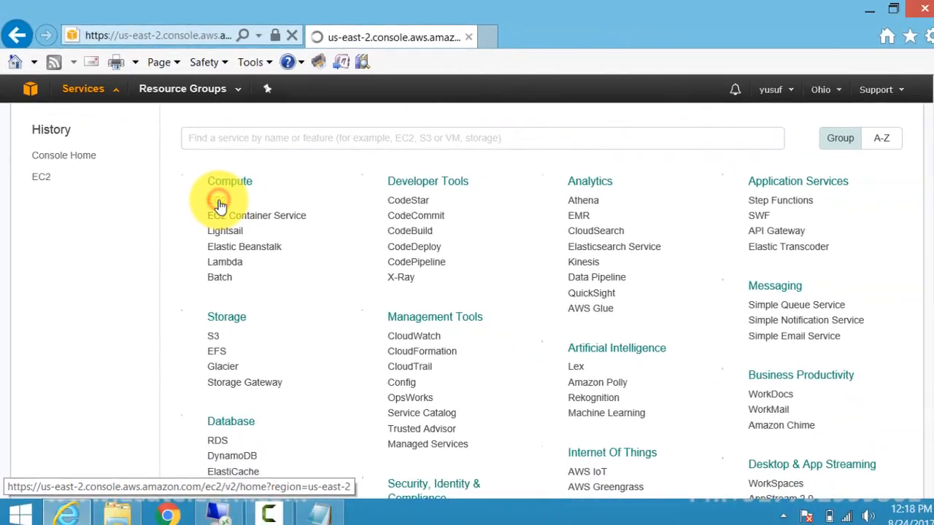
click(299, 278)
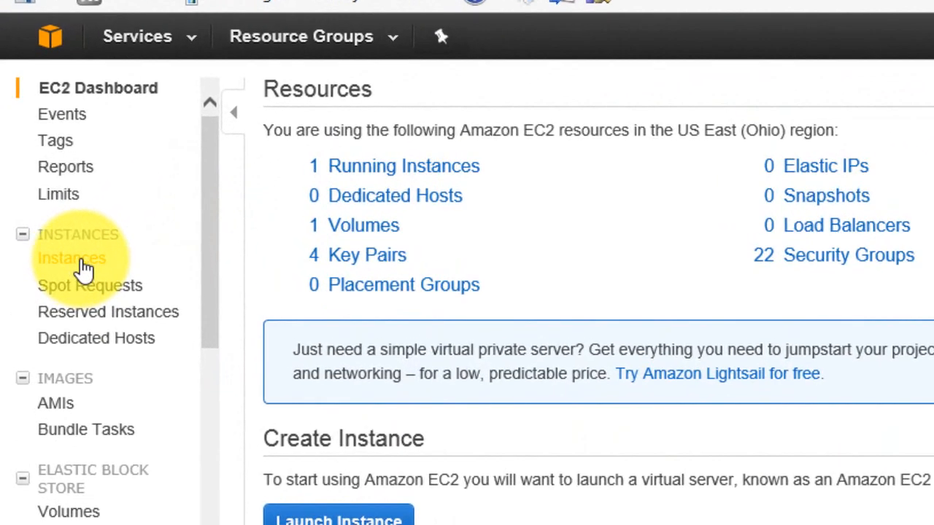
click(81, 262)
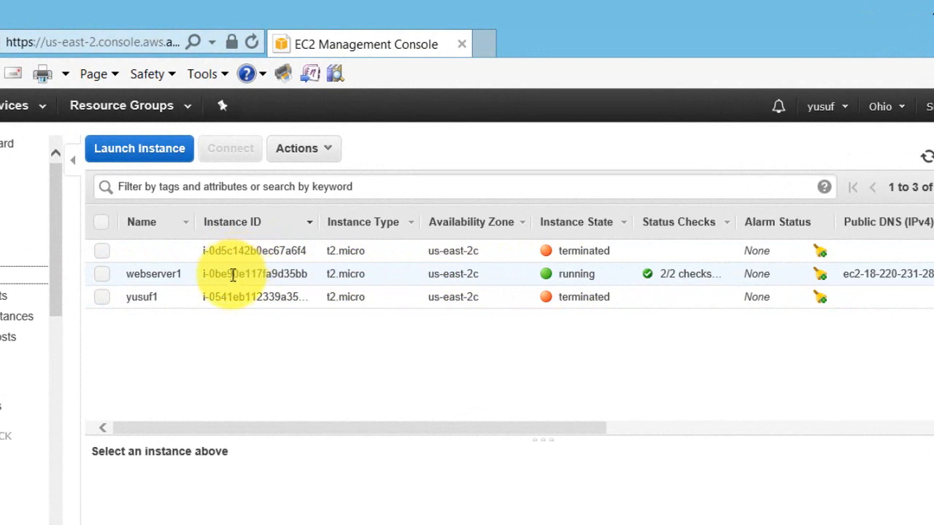
Turn on termination protection for webserver1 through Instance Settings, confirming Yes, Enable.
right_click(256, 273)
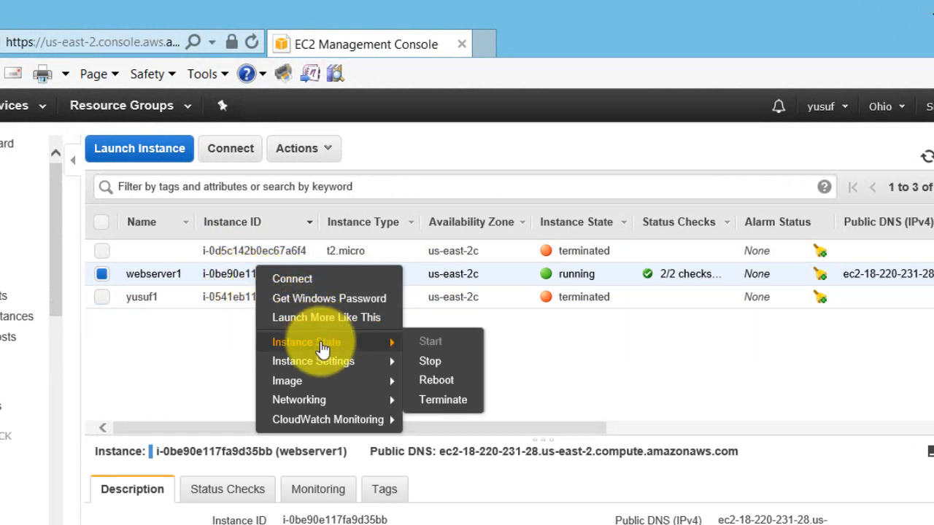
mouse_move(326, 365)
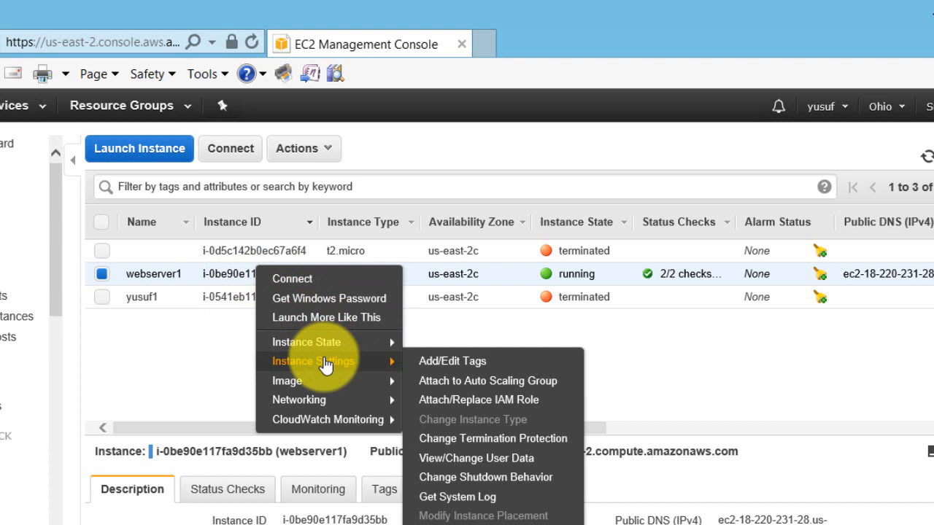
click(467, 442)
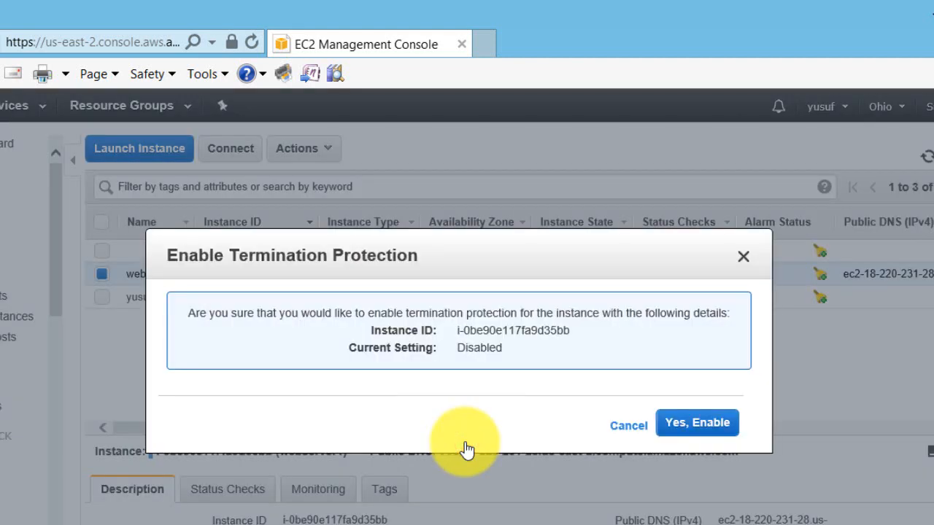
click(693, 425)
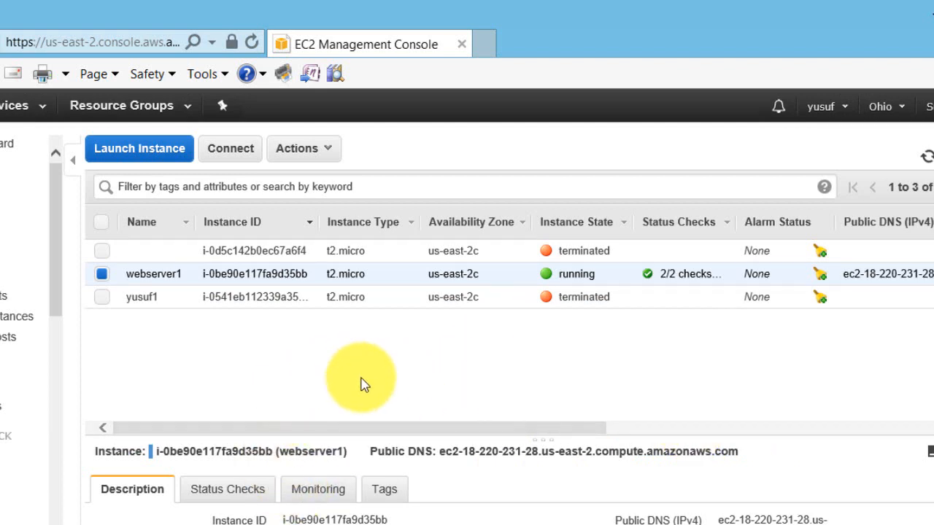
right_click(370, 278)
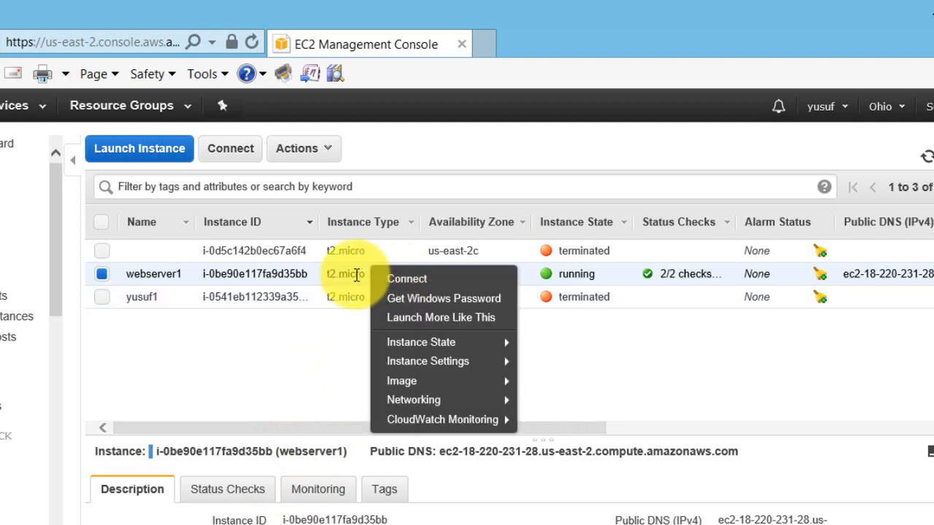
mouse_move(405, 349)
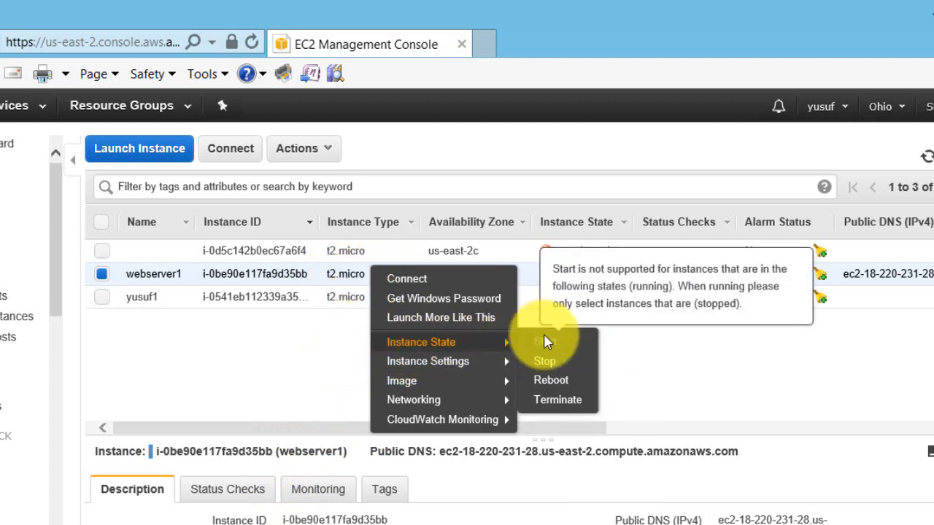
click(545, 408)
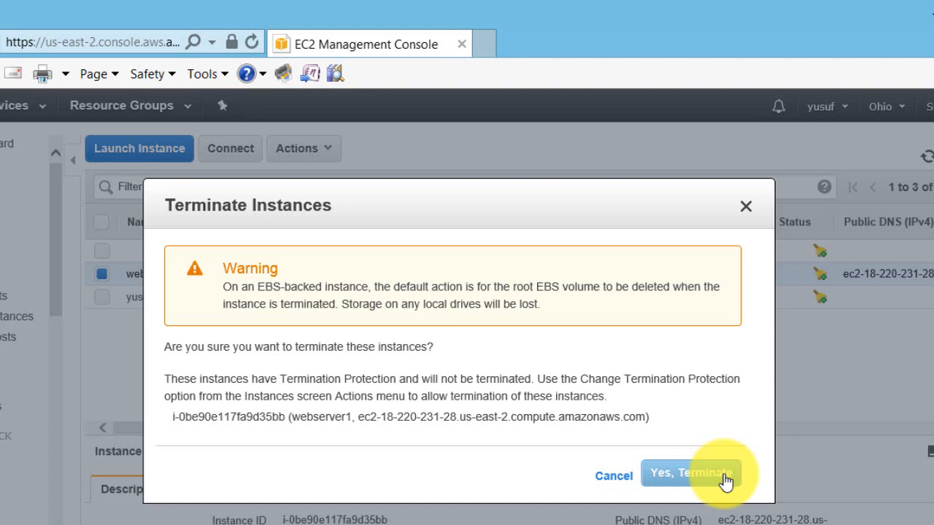
click(747, 207)
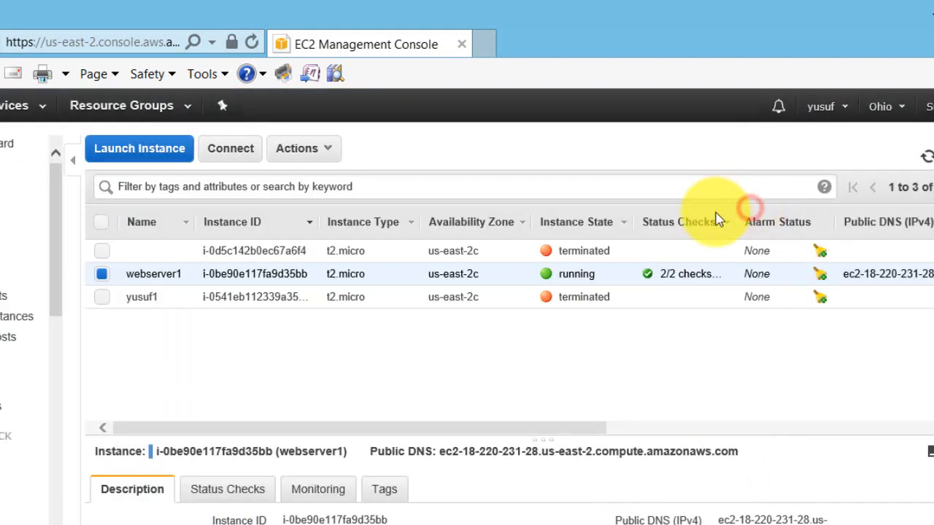
Turn off termination protection for webserver1, confirming Yes, Disable.
right_click(310, 271)
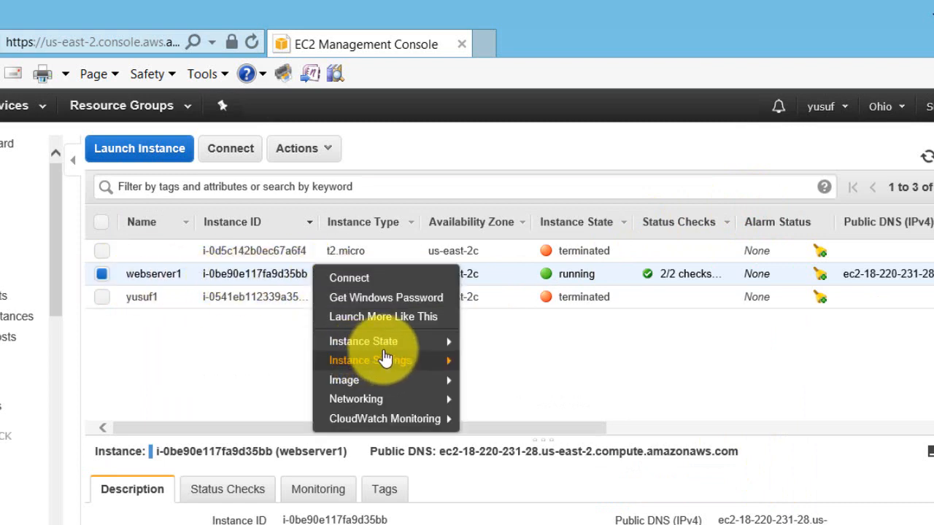
mouse_move(395, 369)
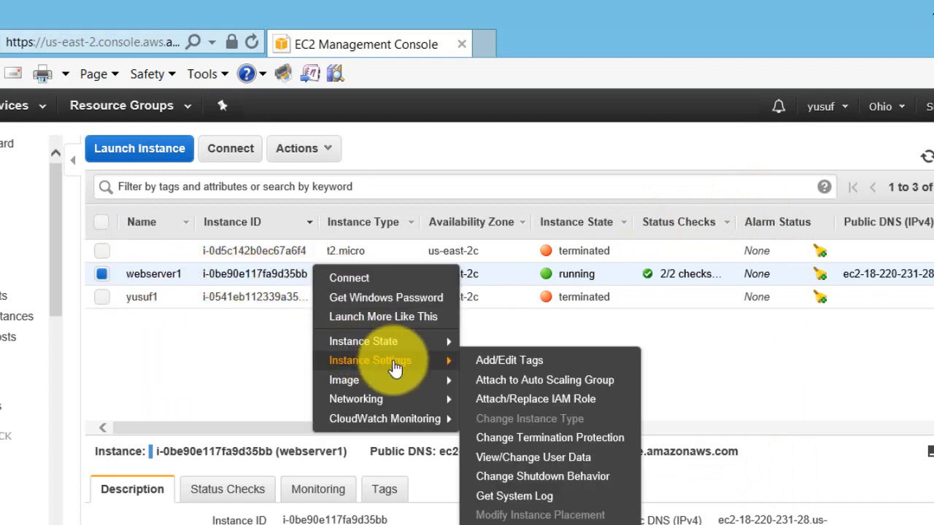
click(503, 440)
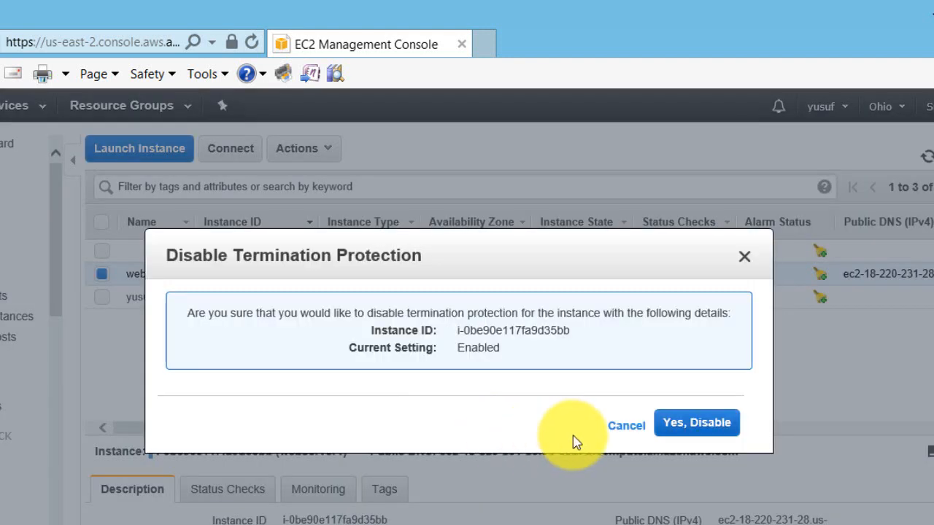
click(699, 426)
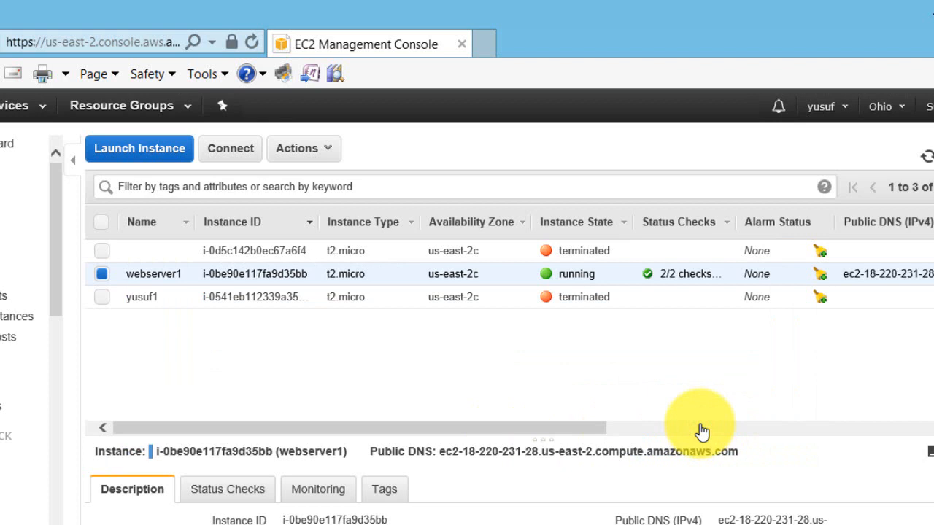
Terminate webserver1 through Instance State > Terminate, confirming Yes, Terminate.
click(388, 284)
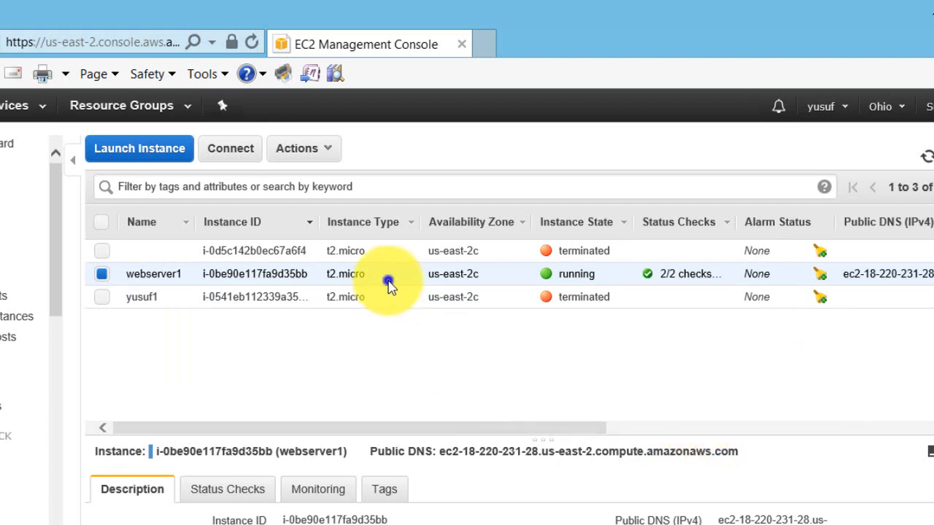
right_click(388, 283)
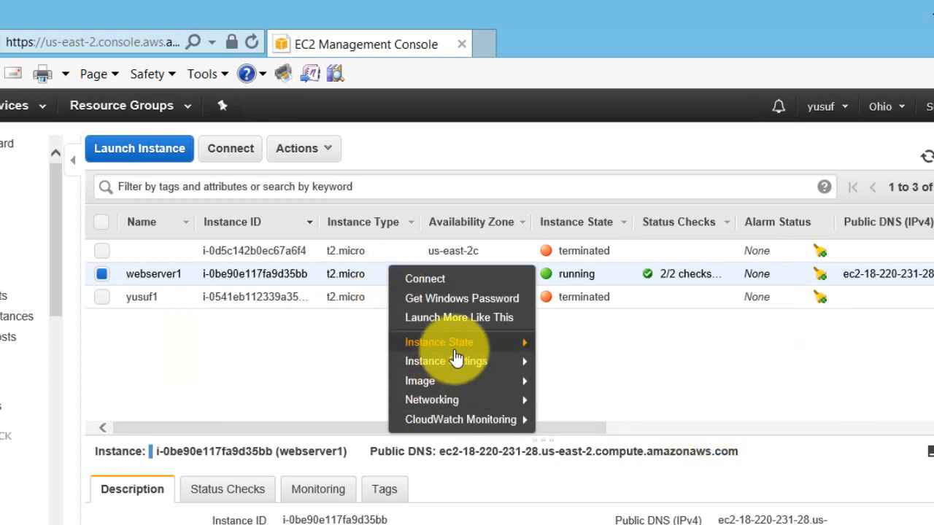
mouse_move(515, 343)
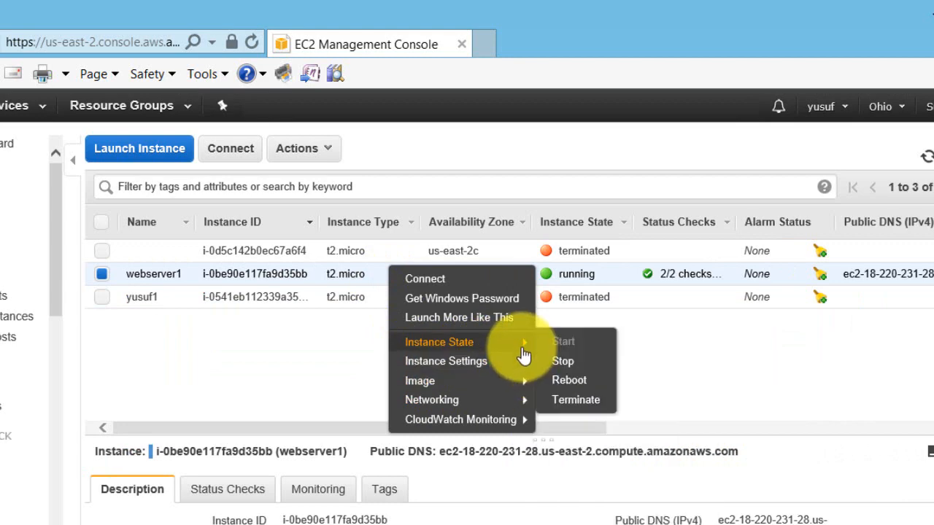
click(581, 404)
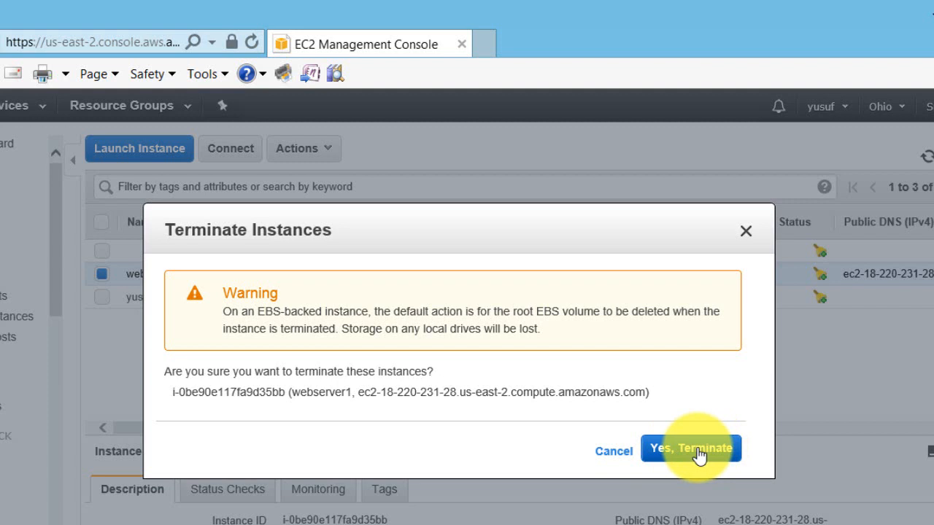
click(697, 451)
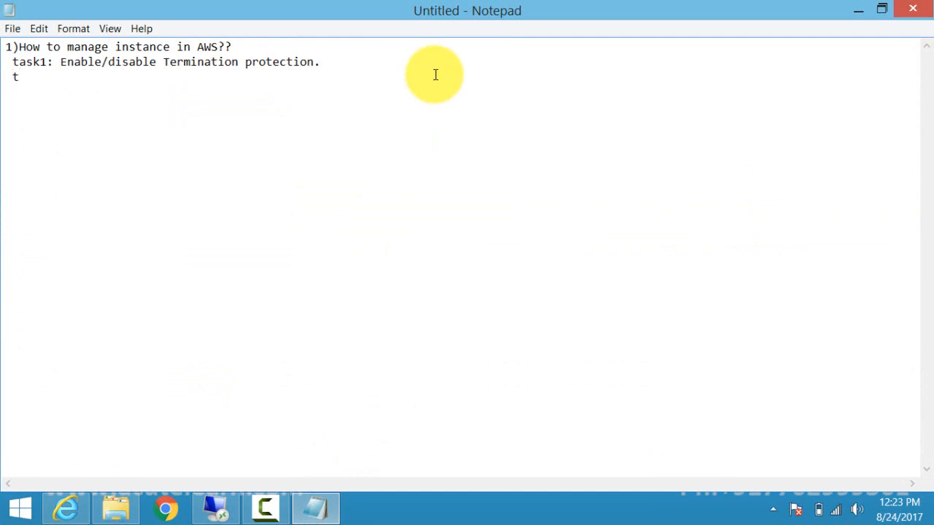
Add the line 'task2: Stop the instance/terminate the instance' in Notepad and return to the EC2 console.
text(ask2: Stop )
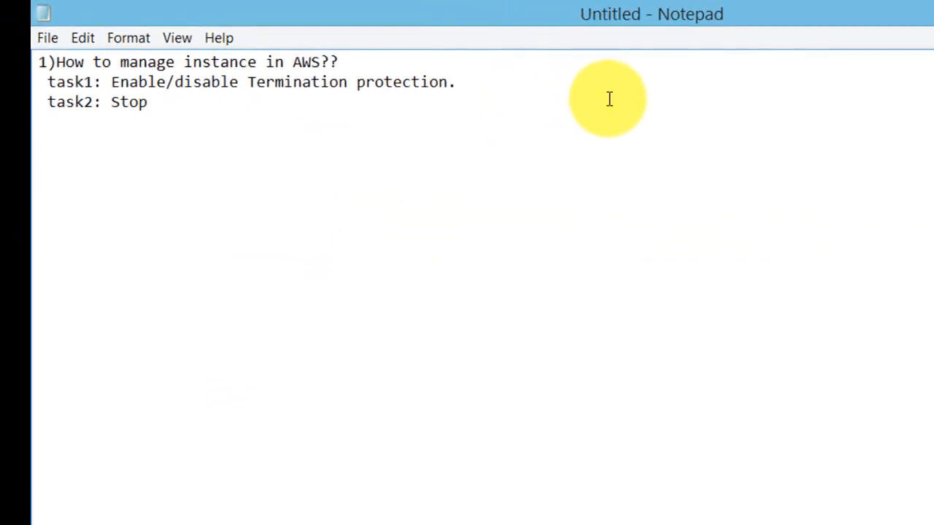
text(the insta)
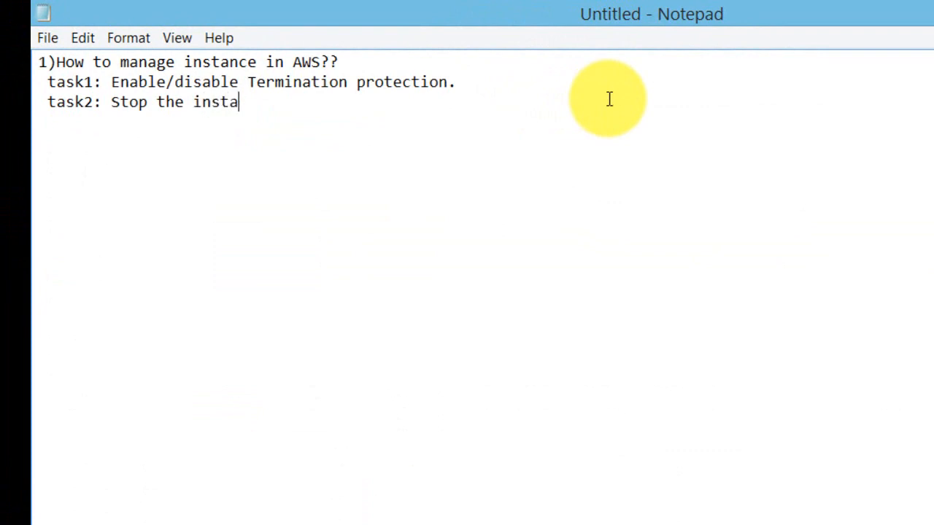
text(nce/terminate)
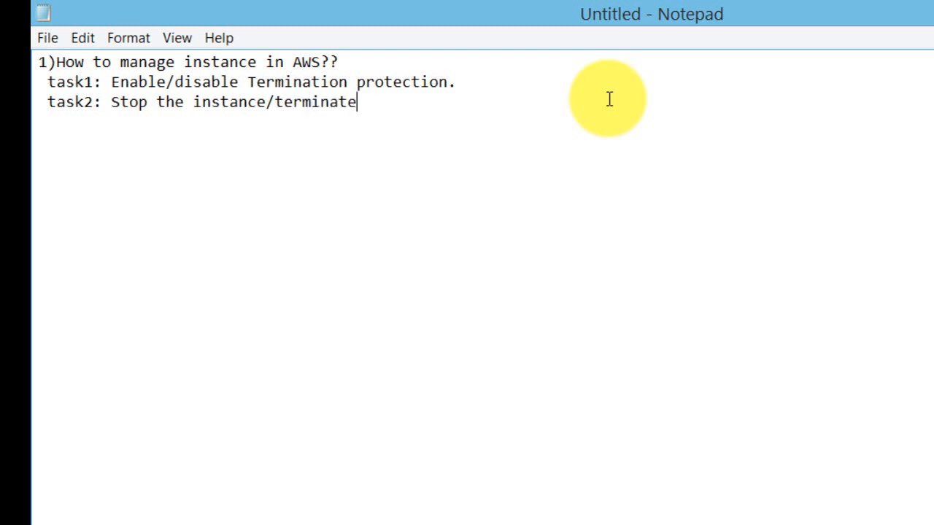
text( the insta)
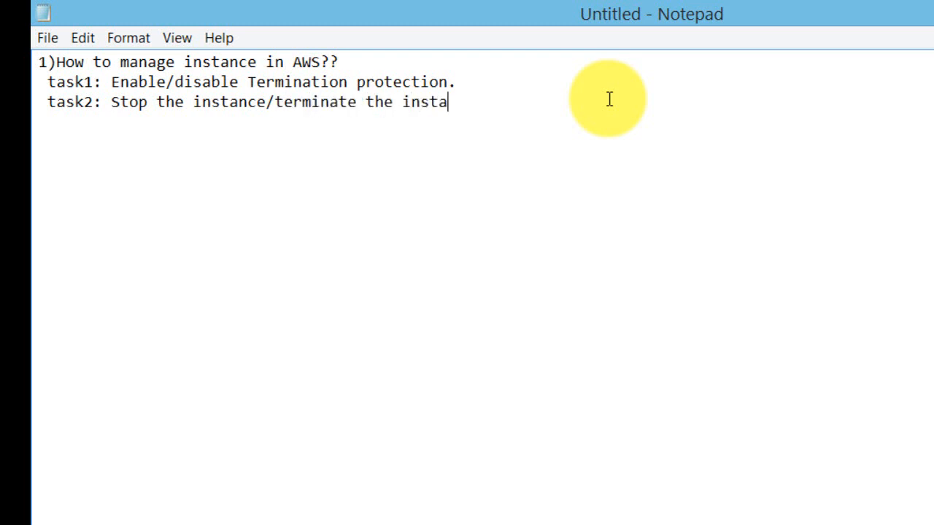
text(nce)
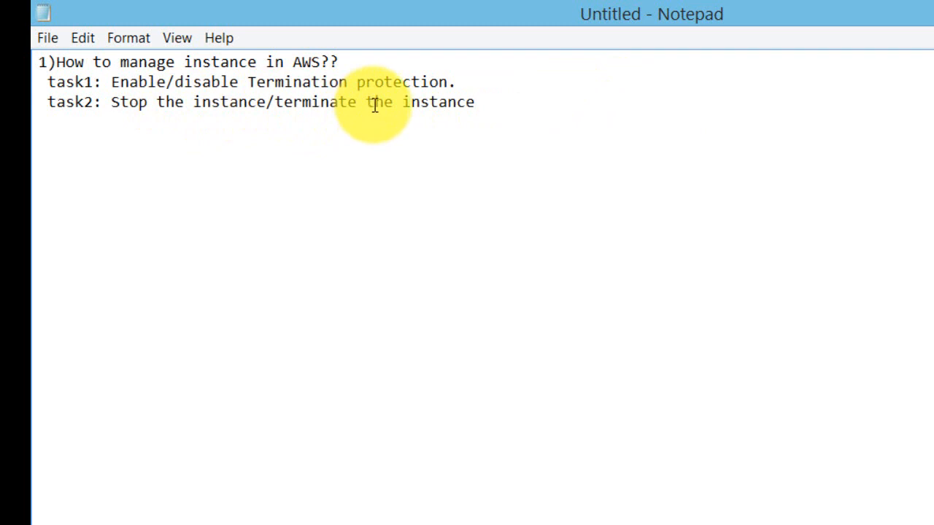
click(64, 510)
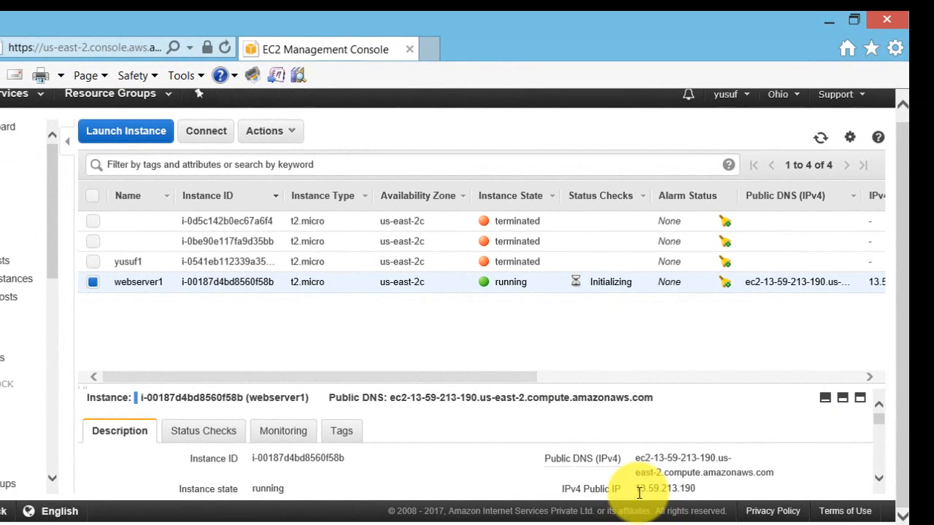
Copy webserver1's public IP 13.59.213.190 into the parentheses on Notepad's task2 line.
drag(638, 489, 695, 487)
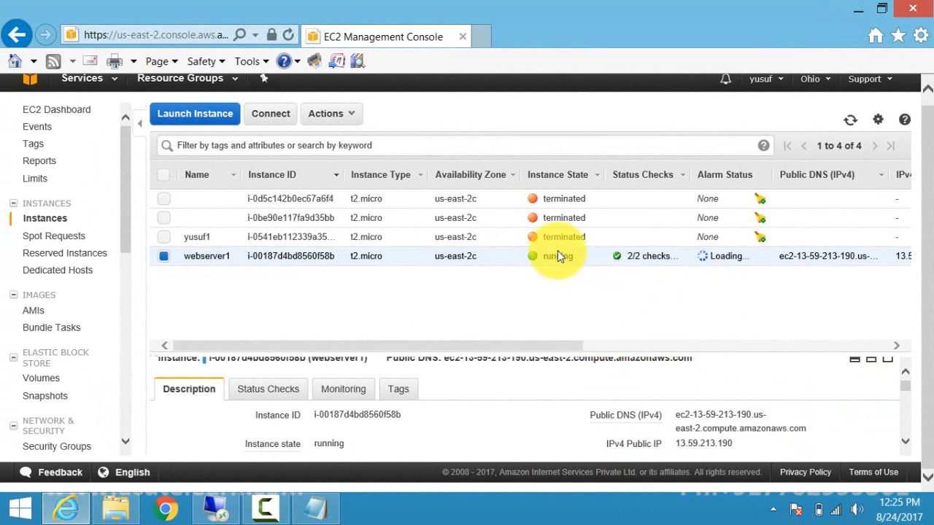
scroll(825, 420, down, 2)
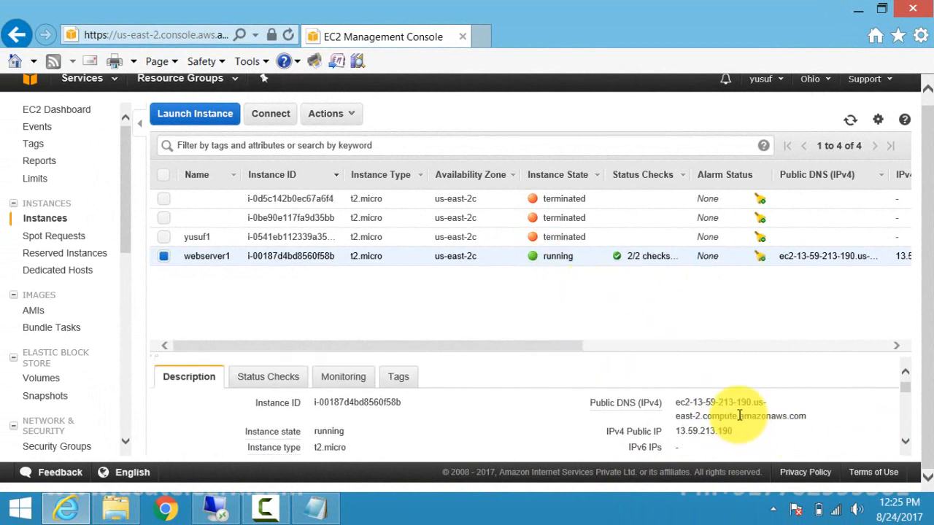
drag(734, 431, 670, 431)
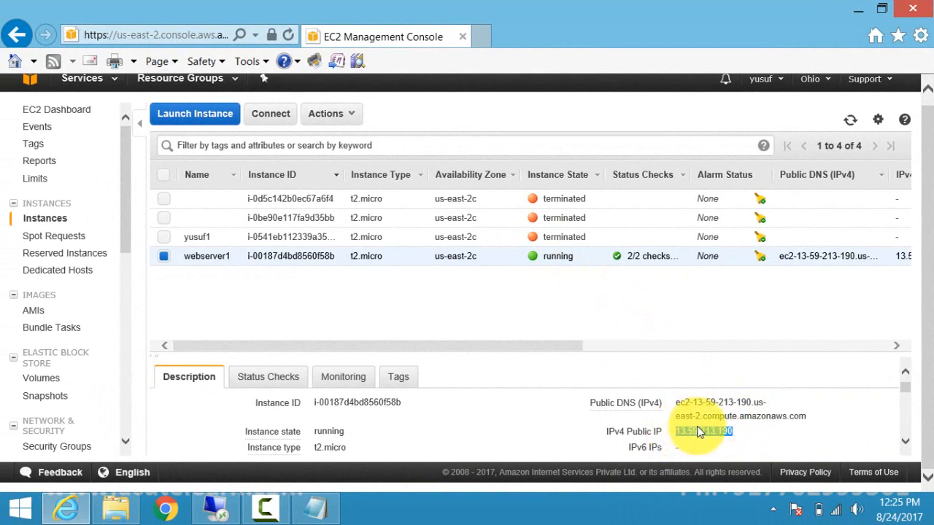
right_click(699, 432)
click(752, 256)
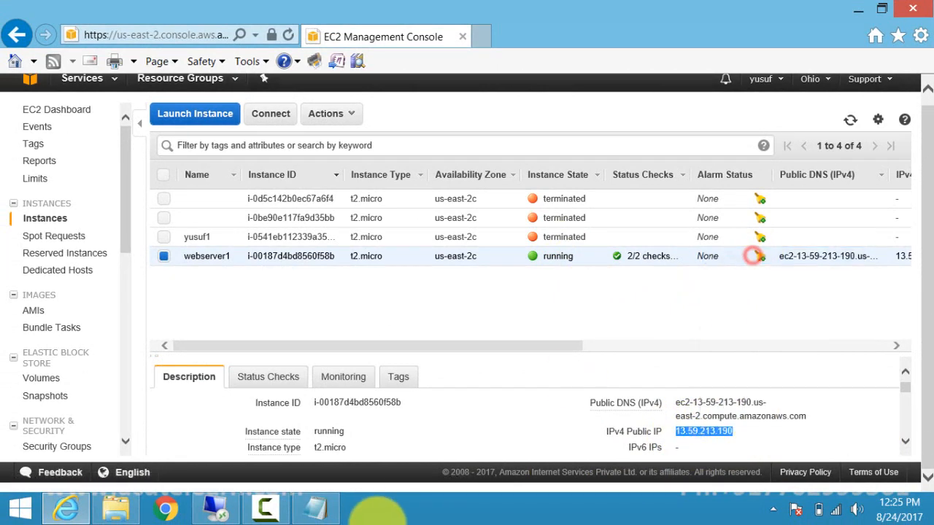
click(321, 508)
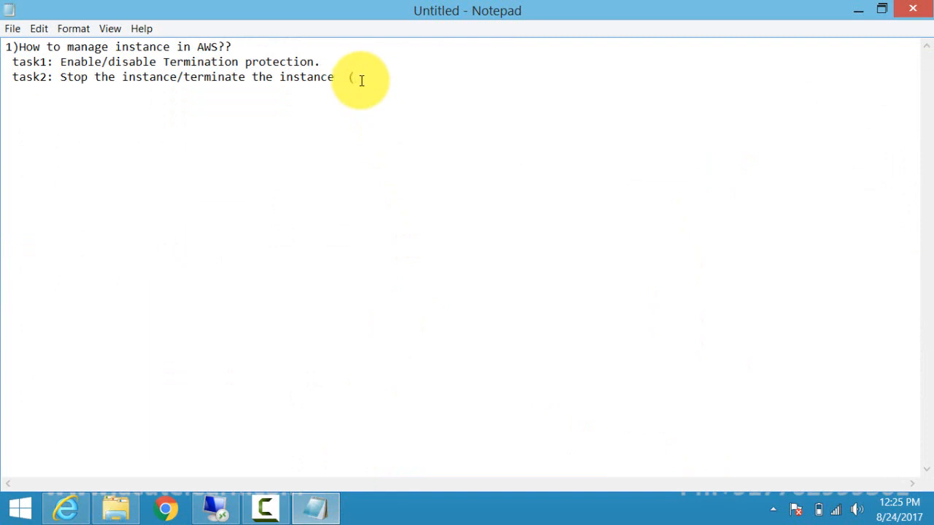
key(ctrl+v)
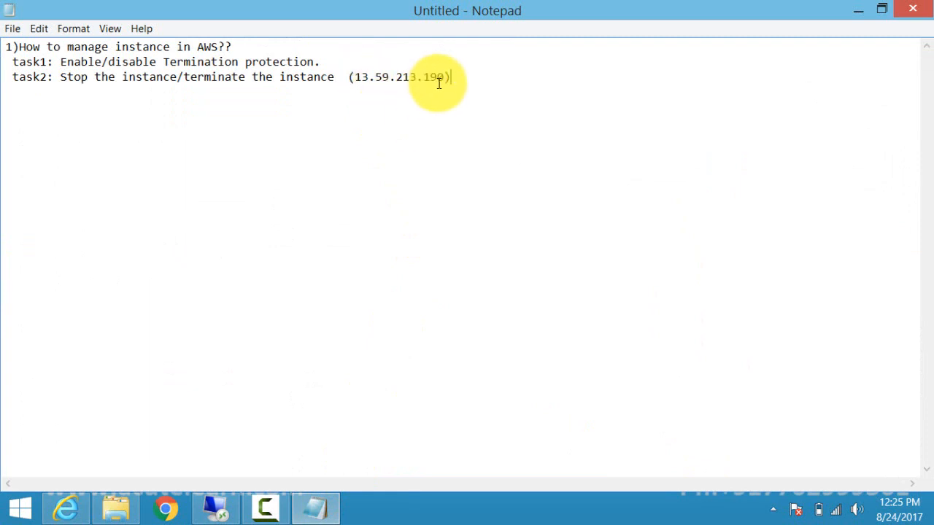
drag(444, 77, 360, 76)
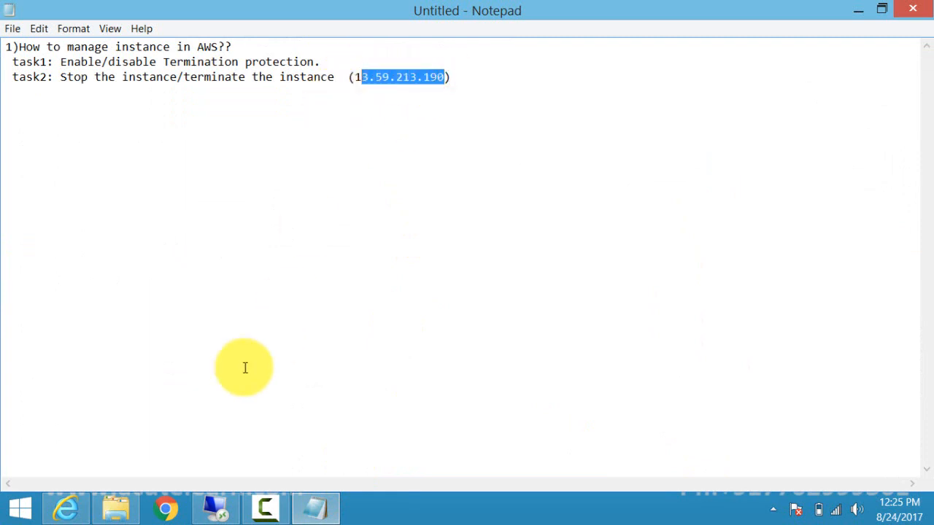
click(88, 510)
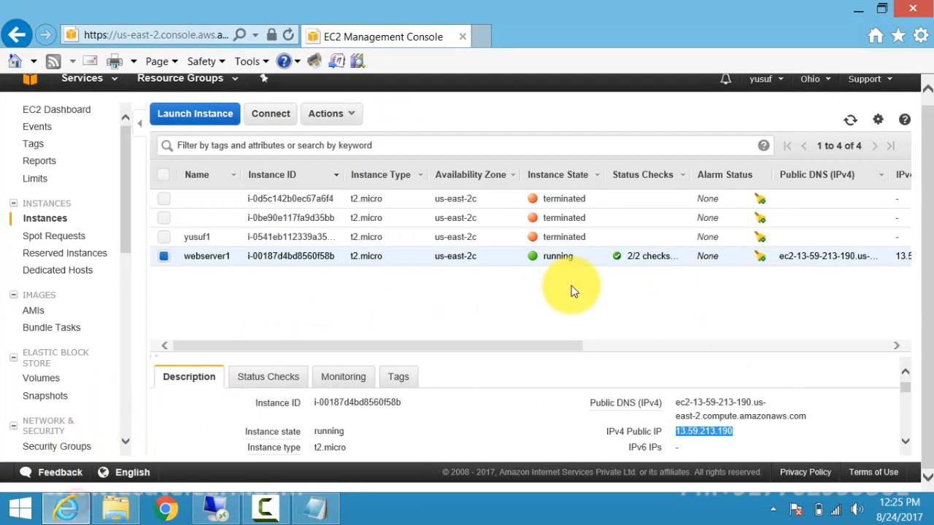
Stop webserver1 through Instance State > Stop, confirming Yes, Stop.
right_click(493, 252)
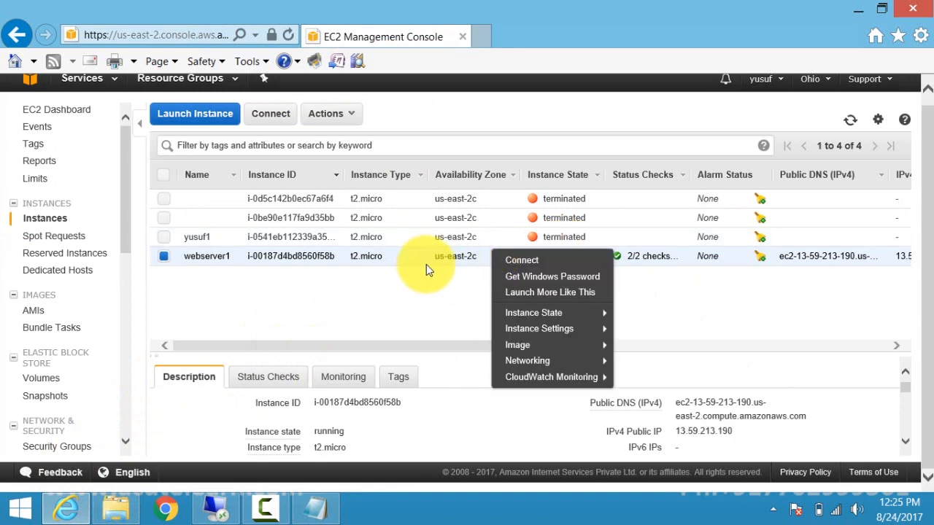
right_click(408, 256)
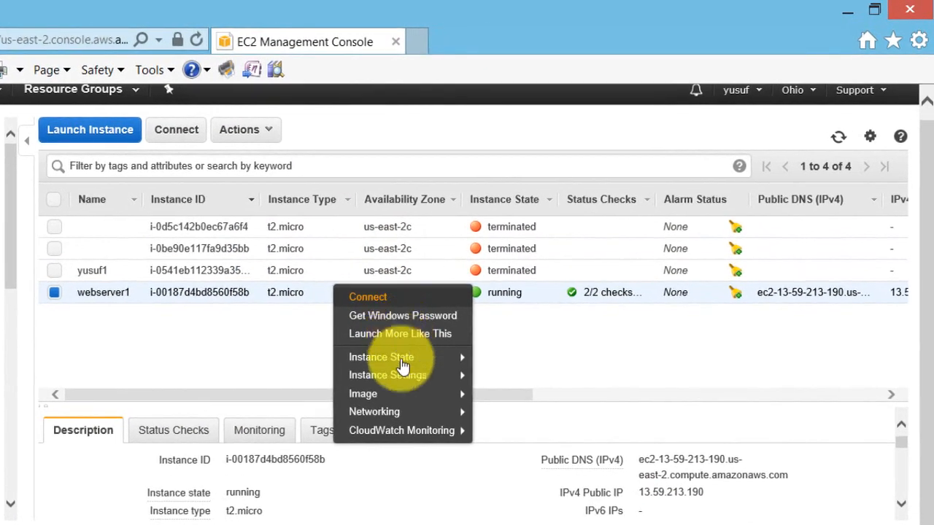
mouse_move(406, 363)
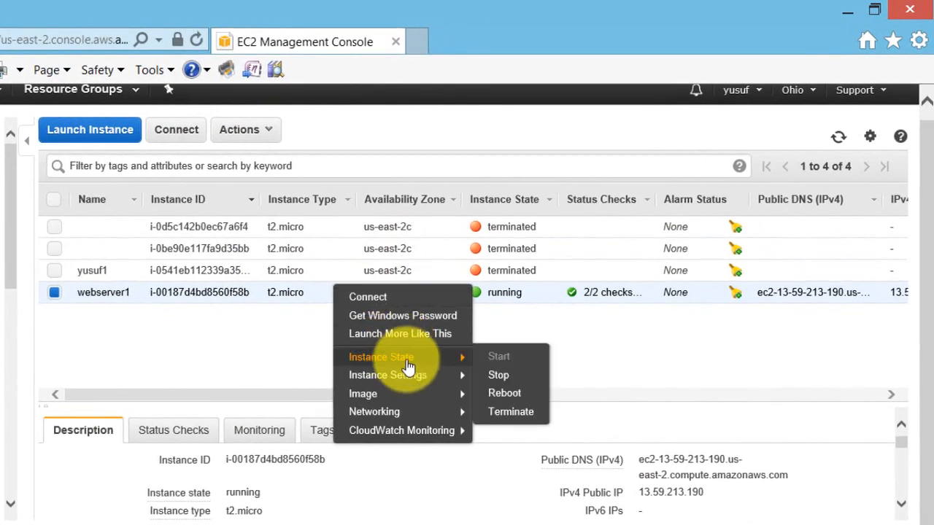
click(499, 376)
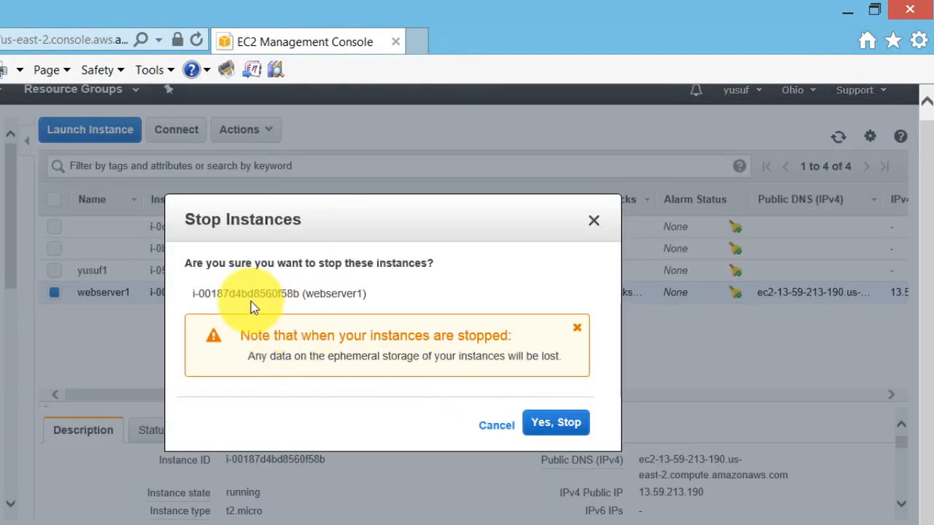
click(544, 427)
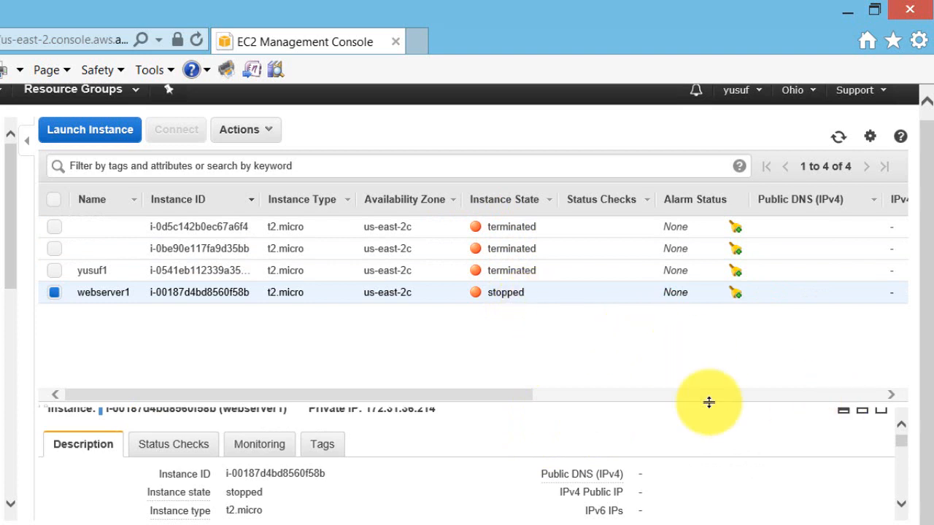
Start the stopped webserver1 instance again from its Instance State menu and confirm Yes, Start.
scroll(666, 457, down, 1)
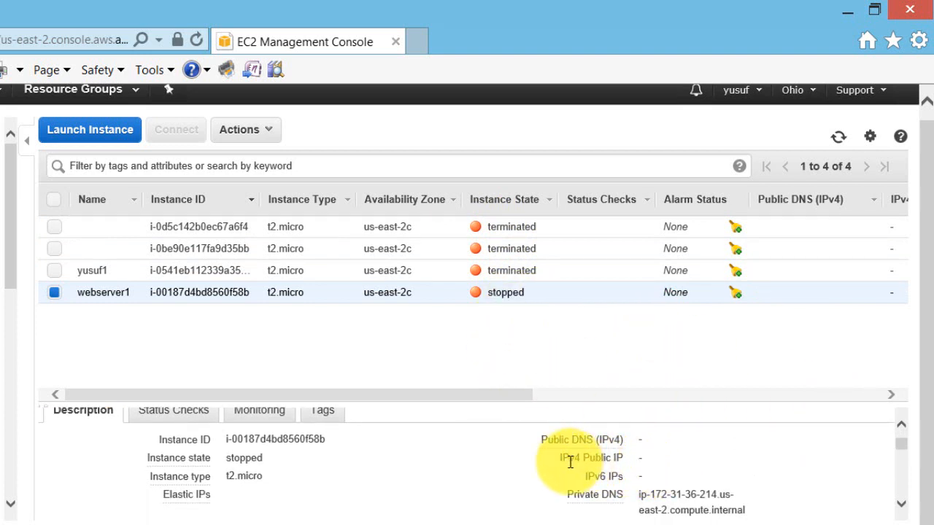
right_click(528, 293)
mouse_move(568, 358)
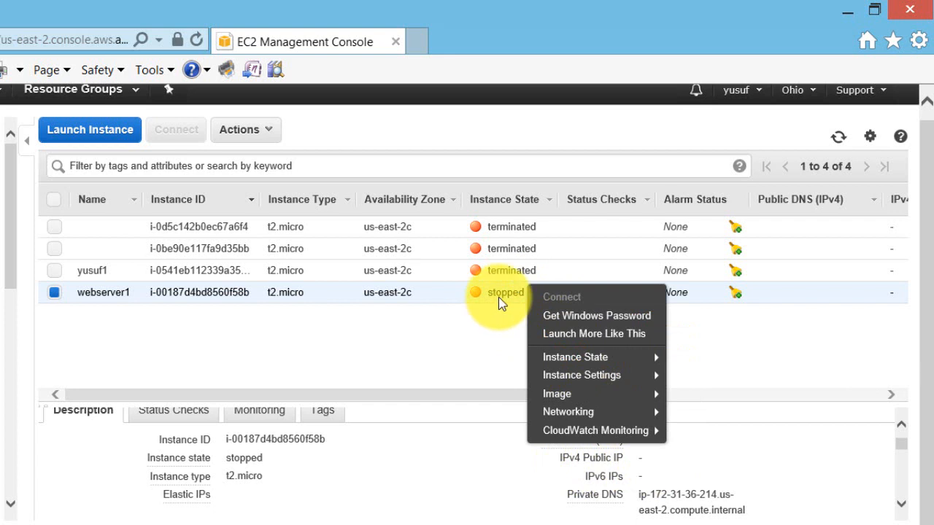
right_click(518, 300)
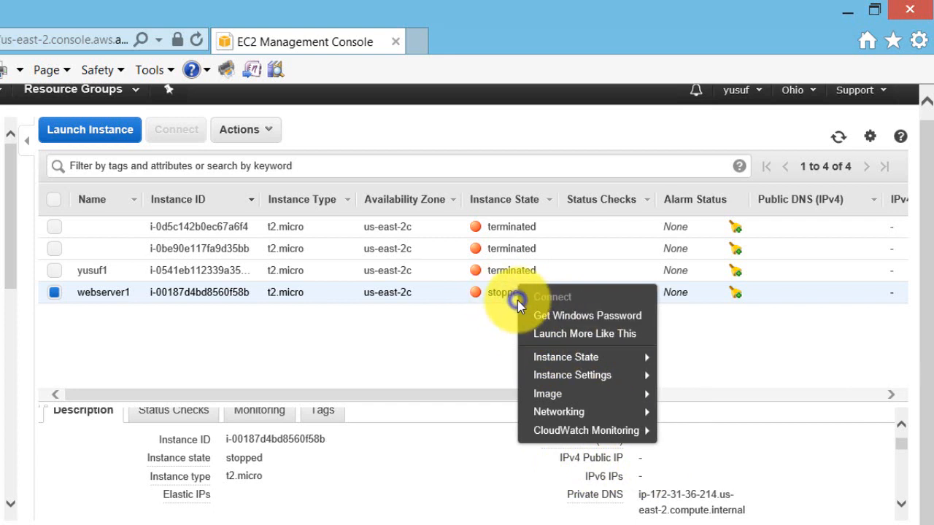
mouse_move(546, 362)
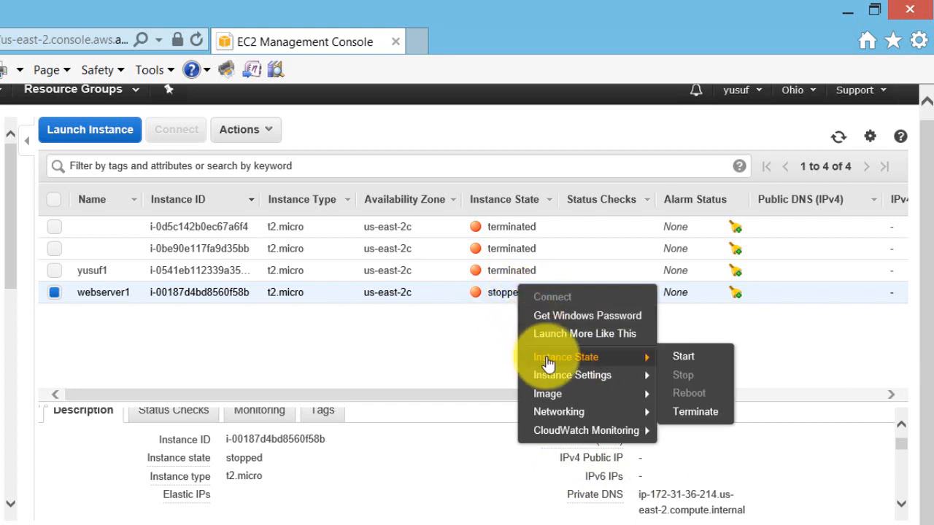
click(702, 358)
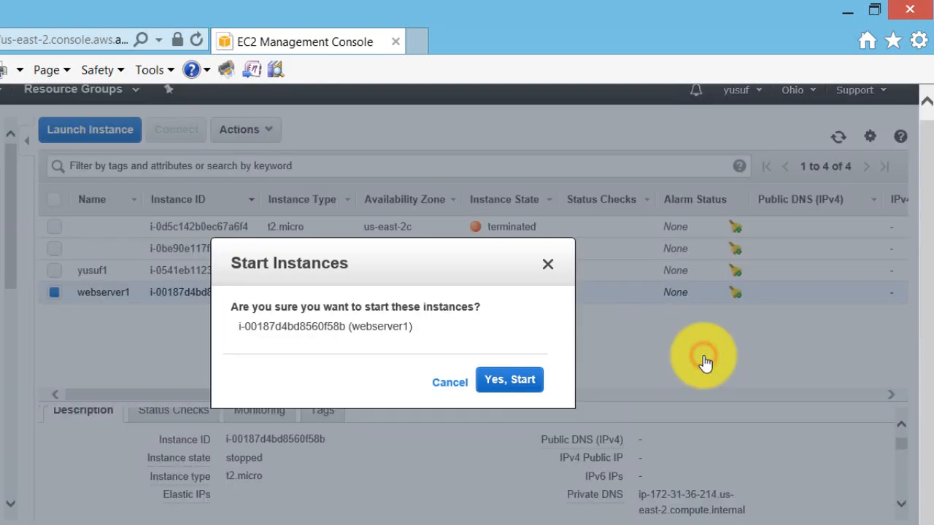
click(536, 382)
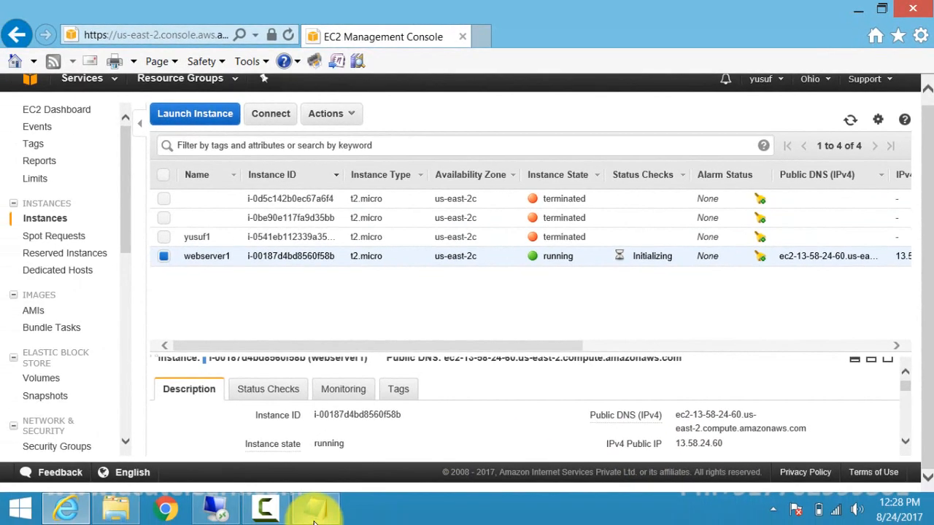
click(315, 514)
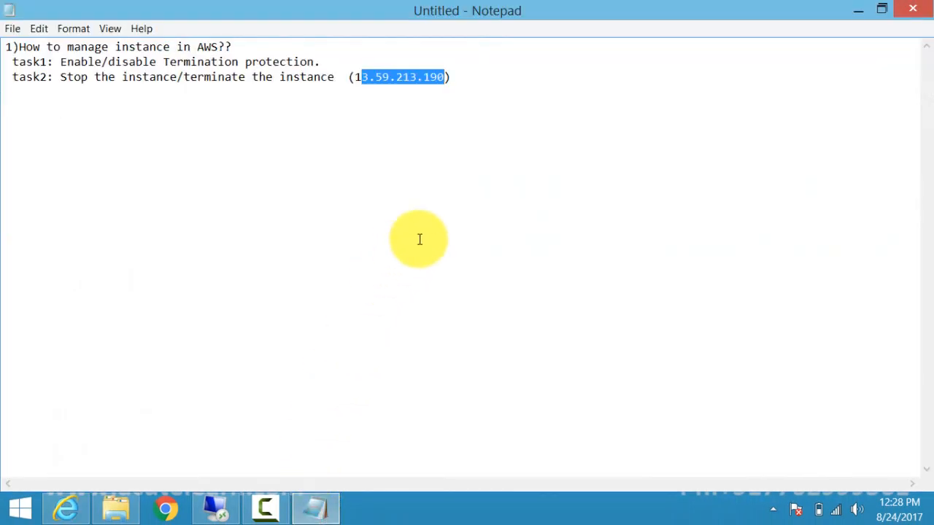
click(883, 9)
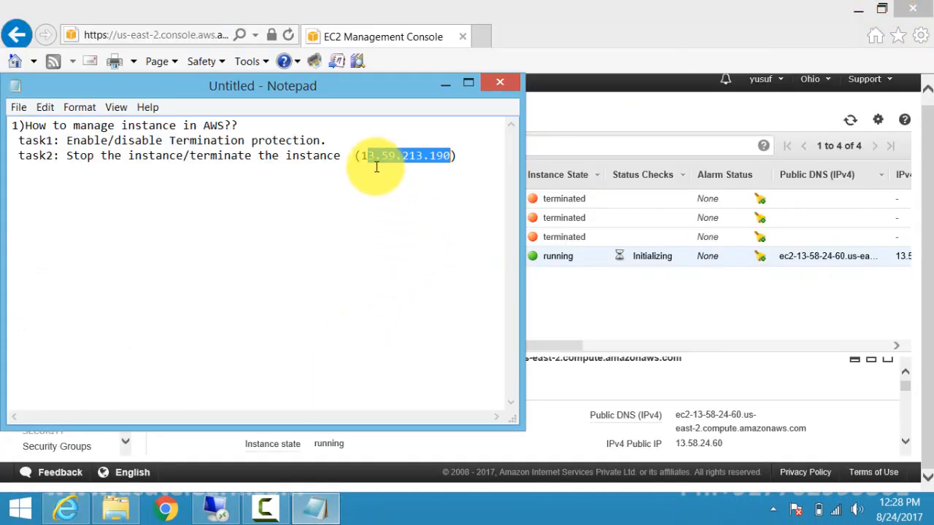
click(380, 168)
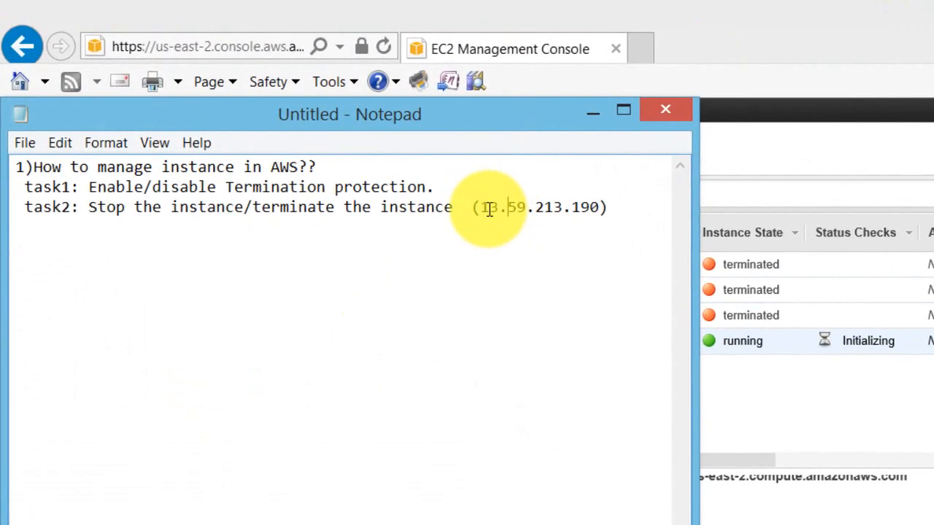
drag(388, 168, 449, 169)
drag(555, 210, 602, 208)
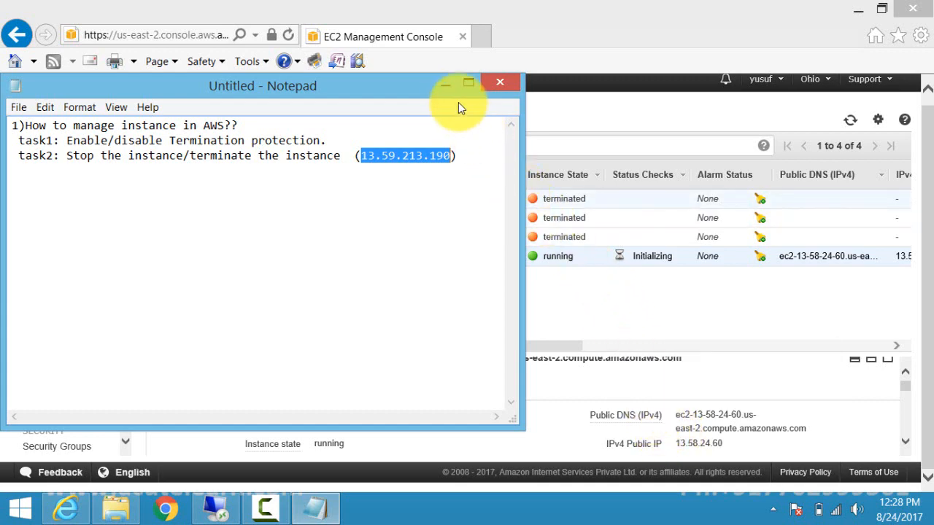
click(448, 85)
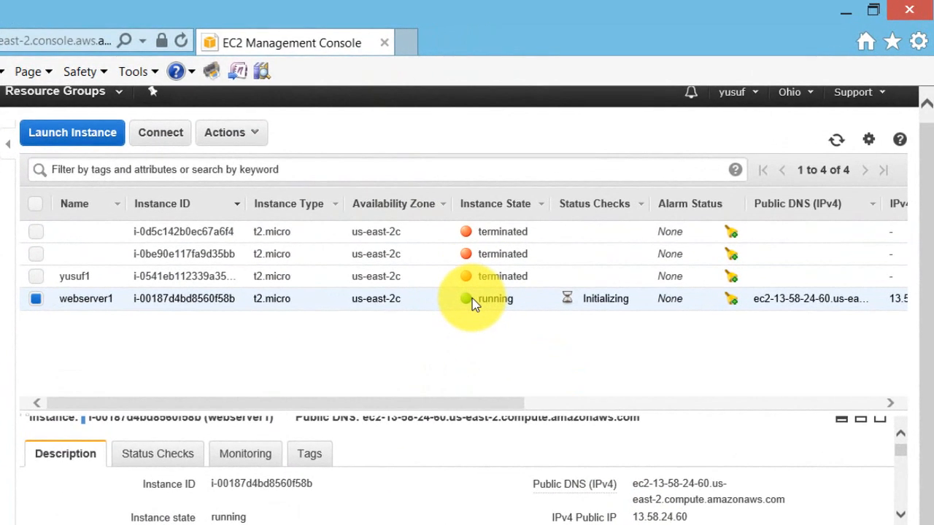
Terminate webserver1 with Yes, Terminate, then bring the Notepad task notes back to front.
right_click(473, 304)
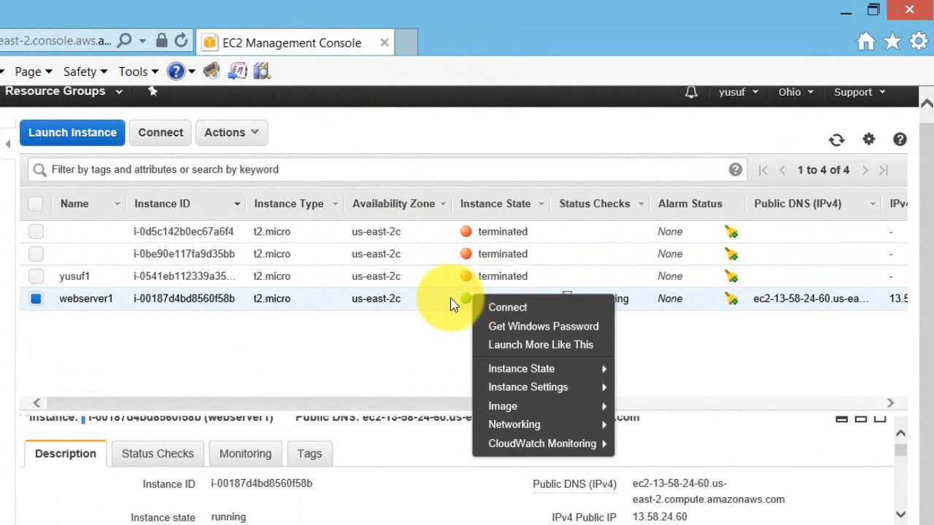
mouse_move(502, 371)
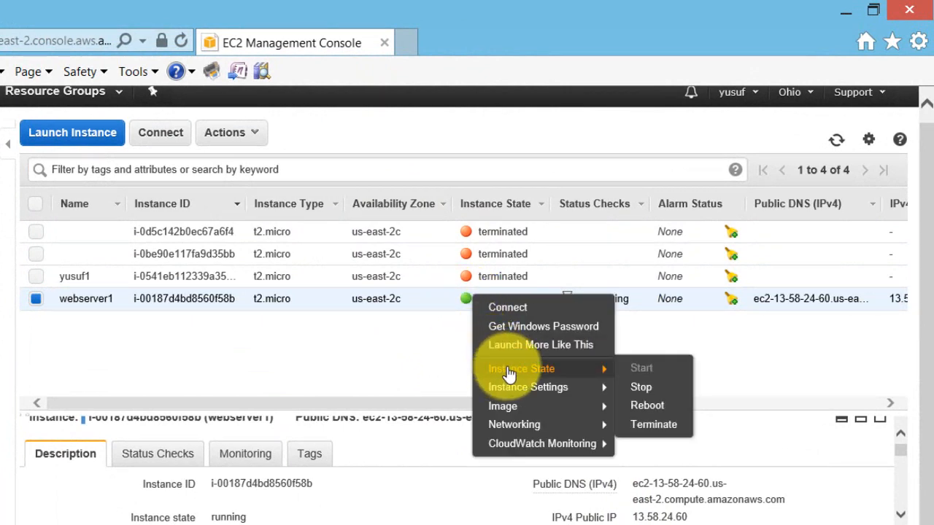
click(648, 429)
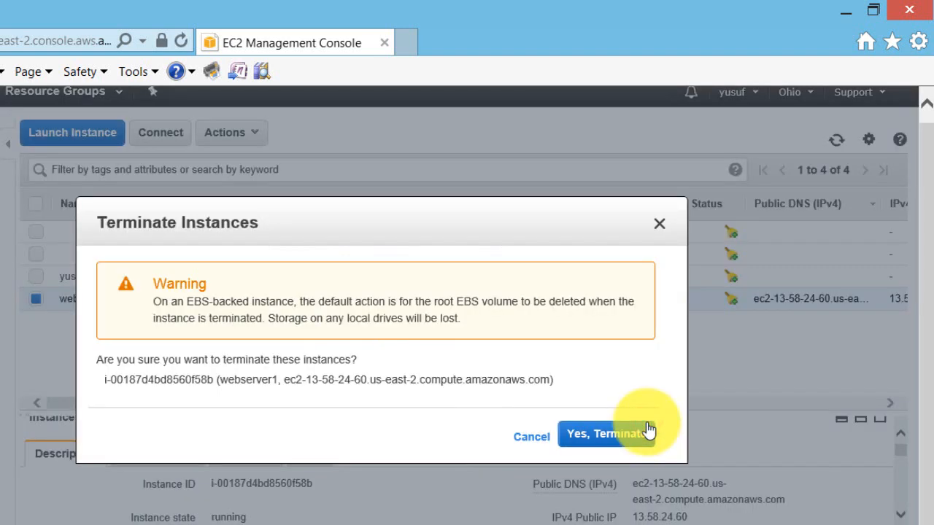
click(602, 437)
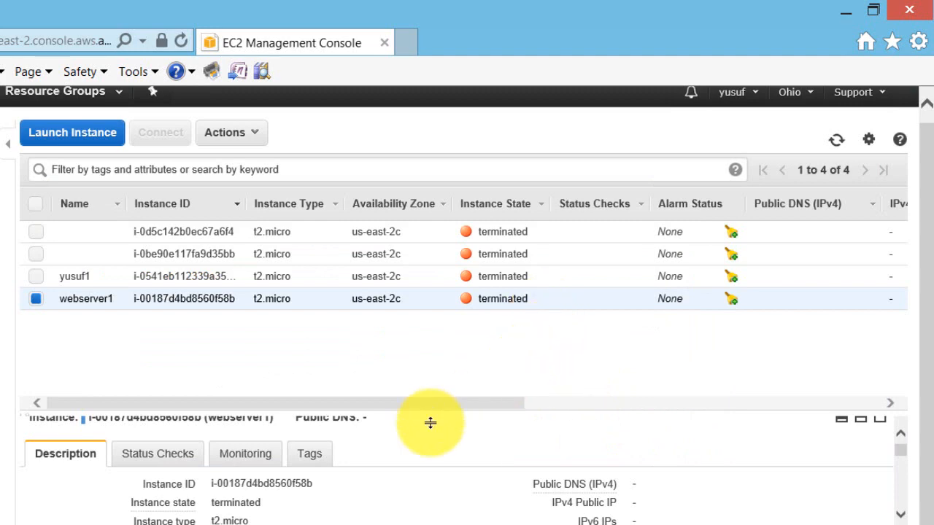
click(316, 508)
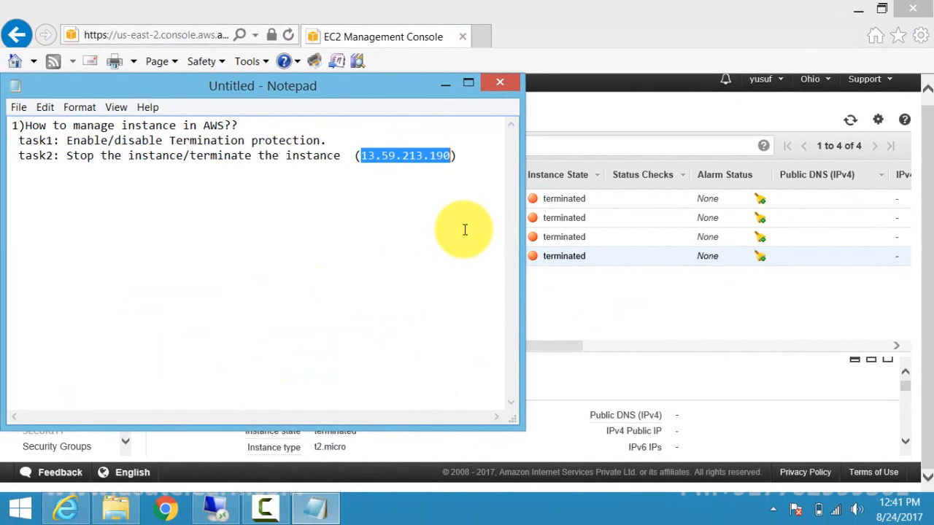
Maximize Notepad and add a new line reading 'task3: Change the instance type.'.
key(End)
key(Return)
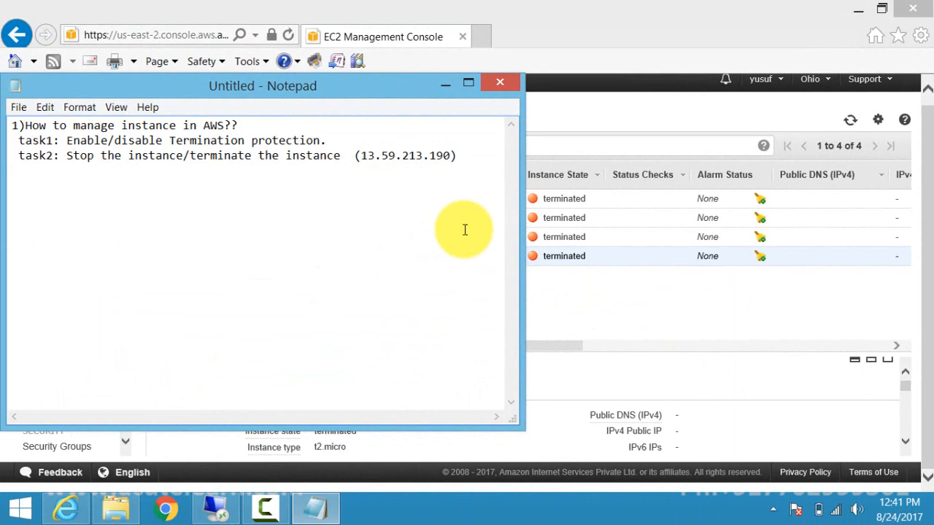
click(469, 83)
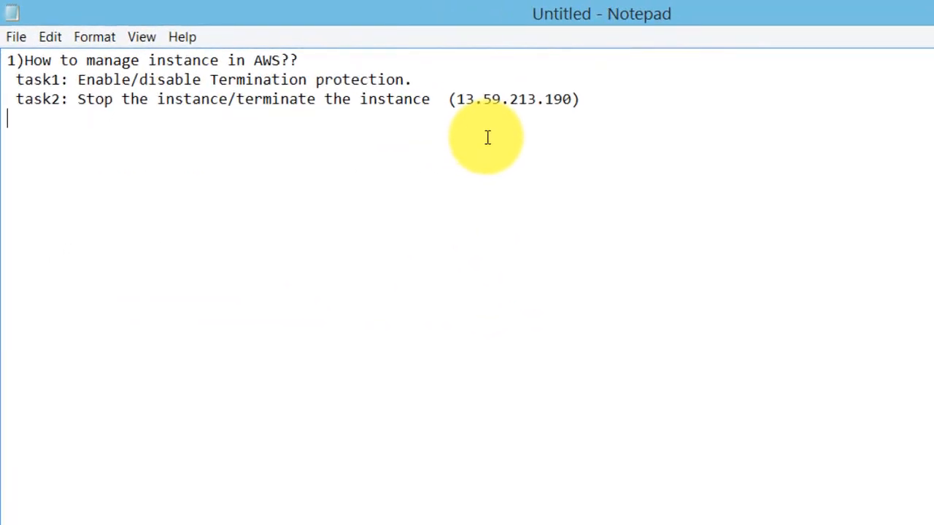
text(task3: Chang)
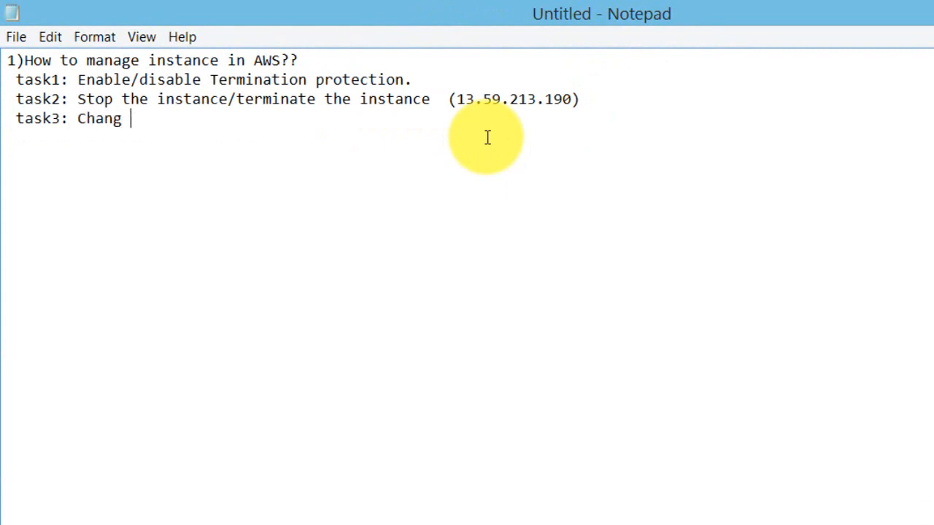
key(BackSpace)
text(e the instance t)
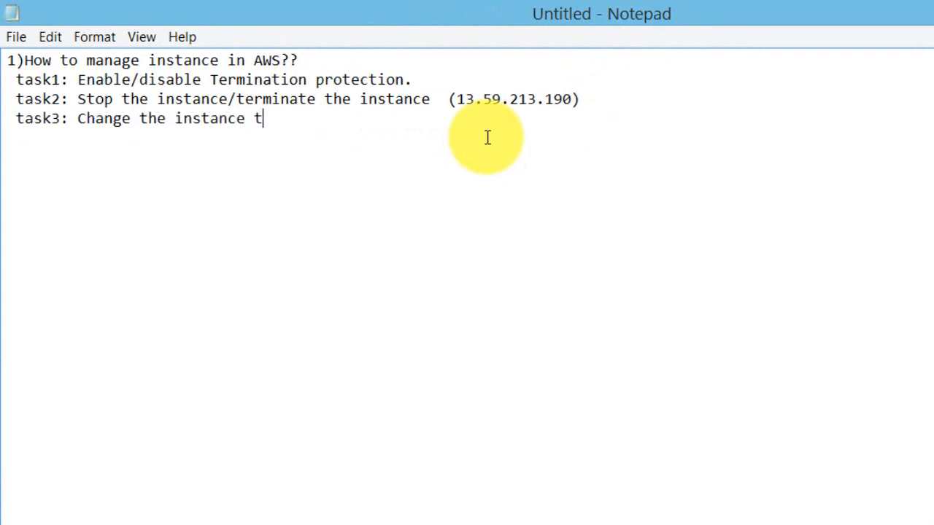
text(ype.)
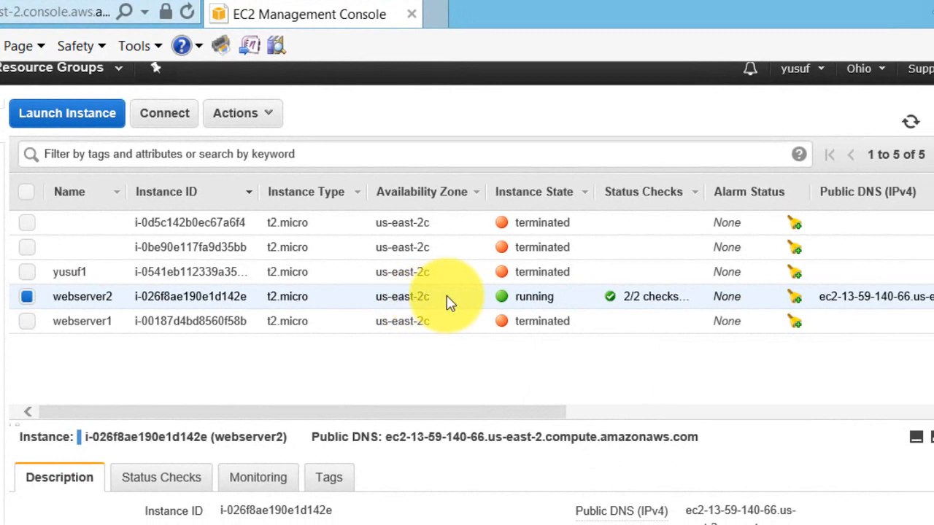
Stop the t2.micro webserver2 instance, confirming Yes, Stop, and check its stopping state.
right_click(450, 299)
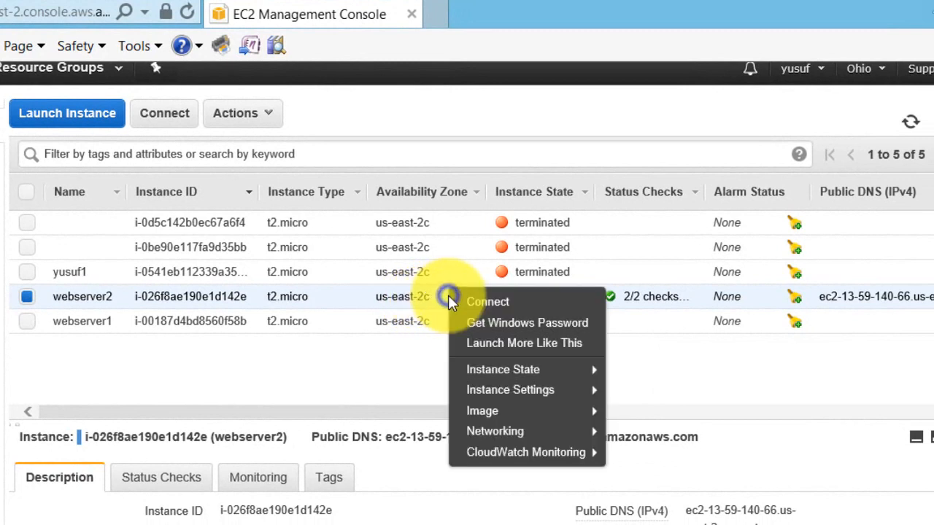
mouse_move(522, 375)
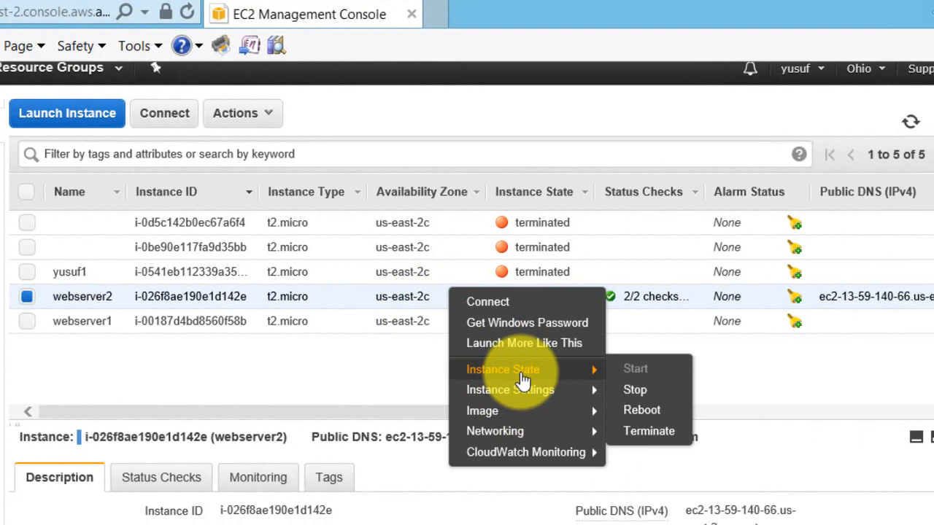
click(645, 393)
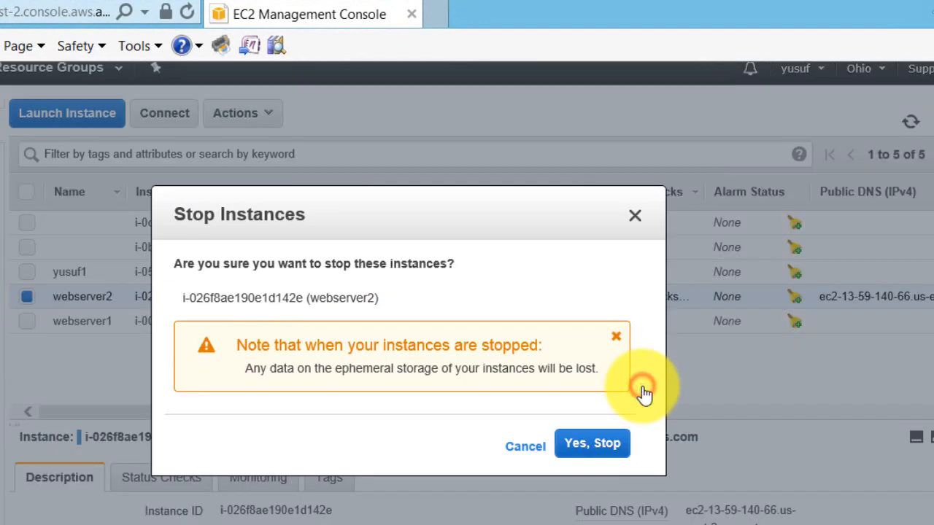
click(603, 447)
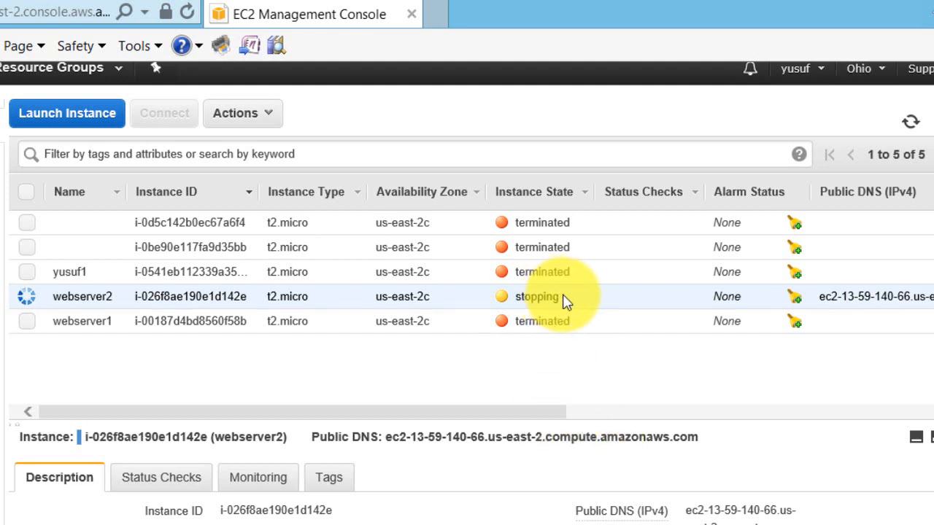
drag(564, 301, 520, 305)
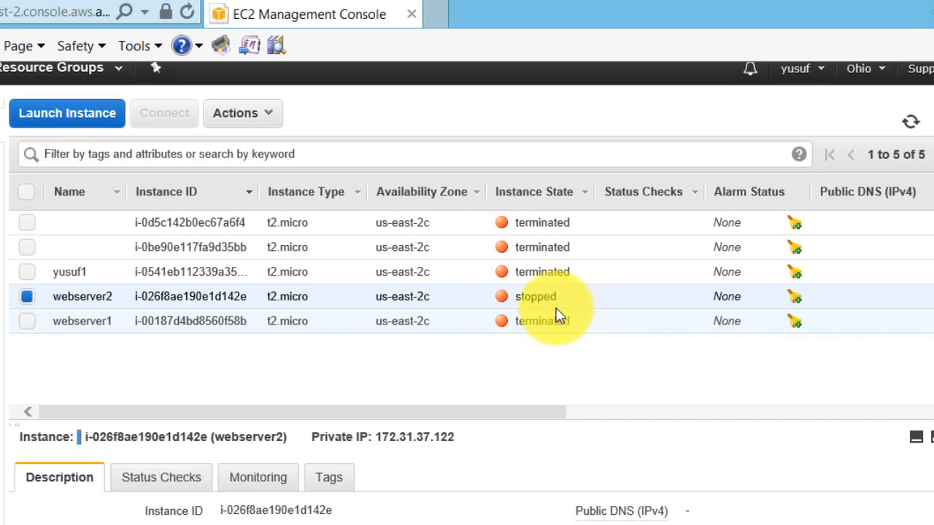
Change the stopped webserver2's instance type from t2.micro to m4.large and apply it.
right_click(482, 302)
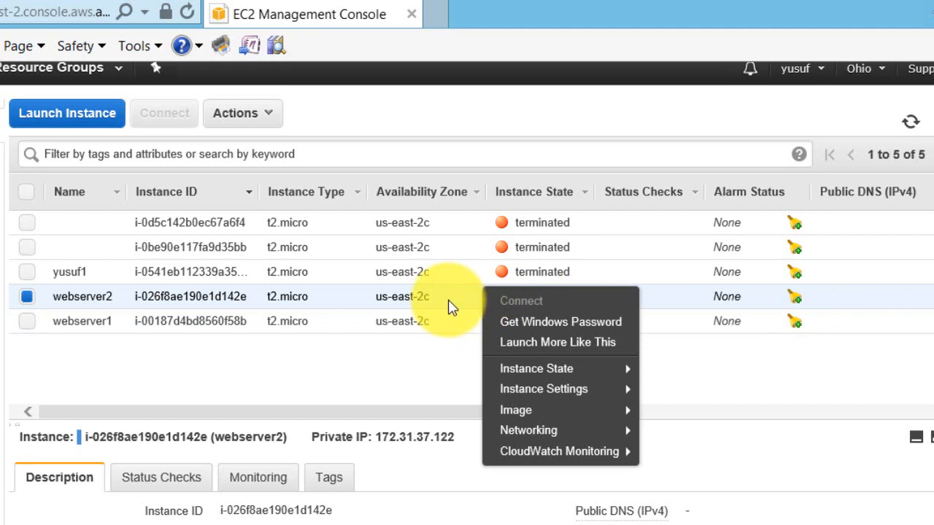
mouse_move(516, 393)
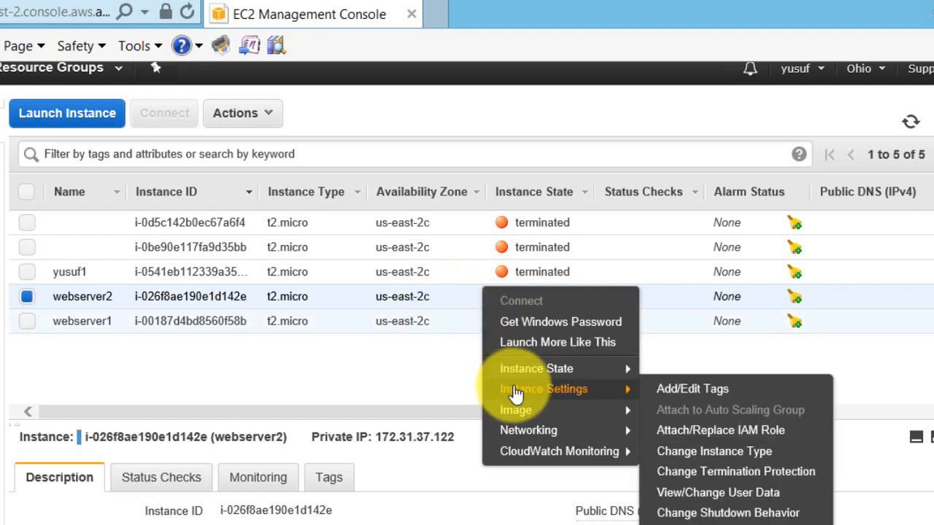
click(712, 452)
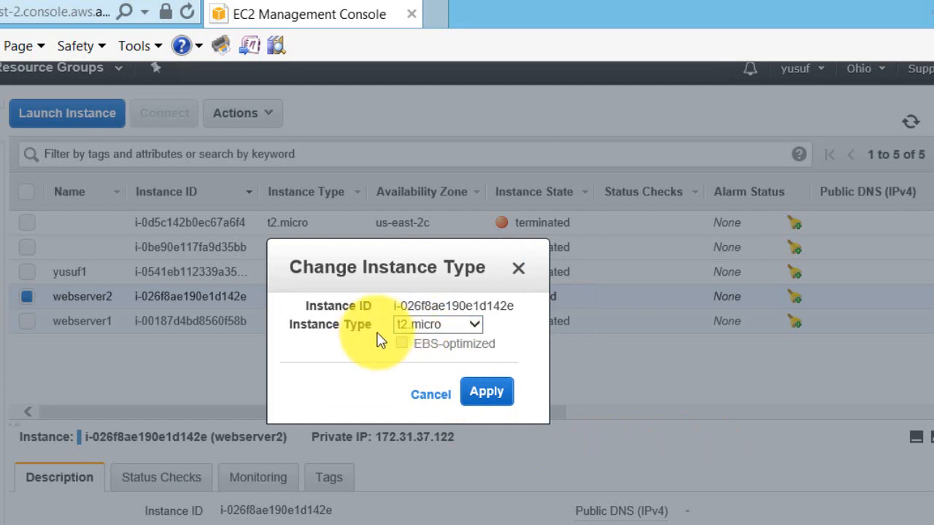
click(475, 326)
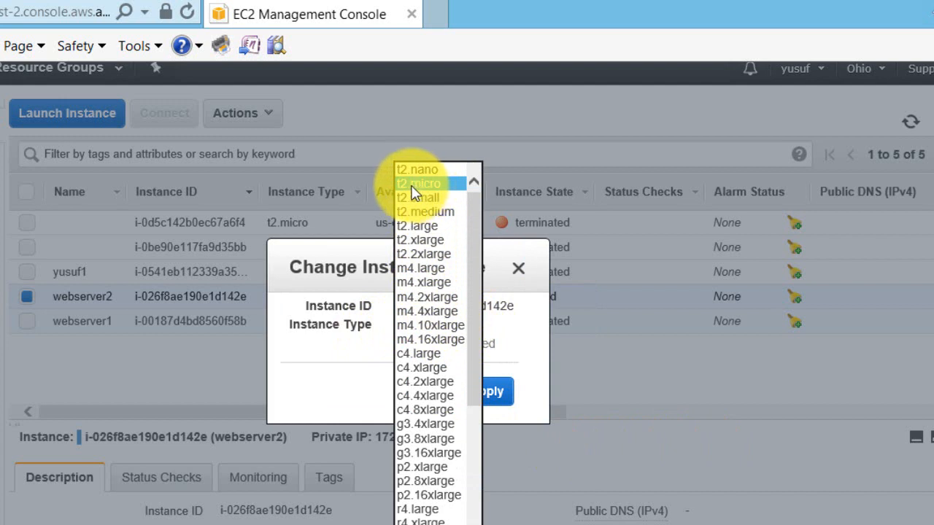
click(423, 270)
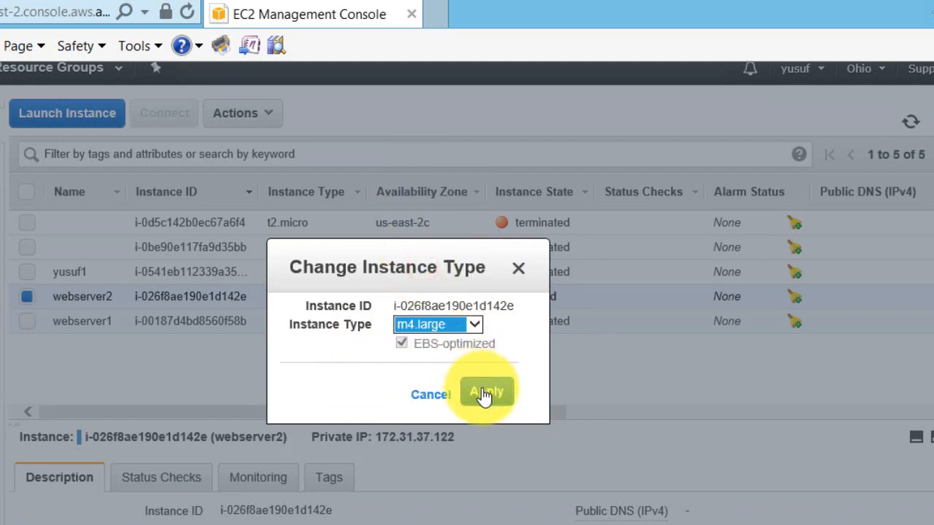
click(486, 393)
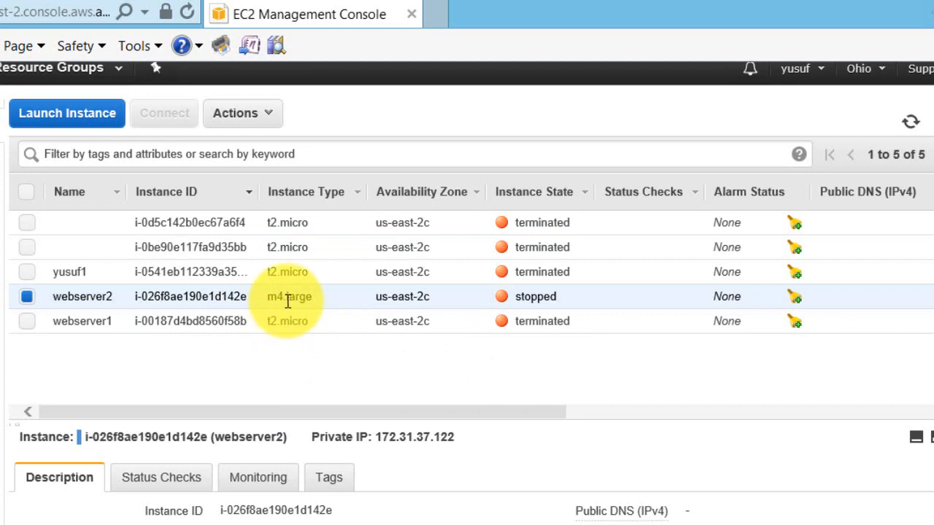
Set webserver2's instance type back to t2.micro and apply, then return to the Notepad task list.
right_click(523, 298)
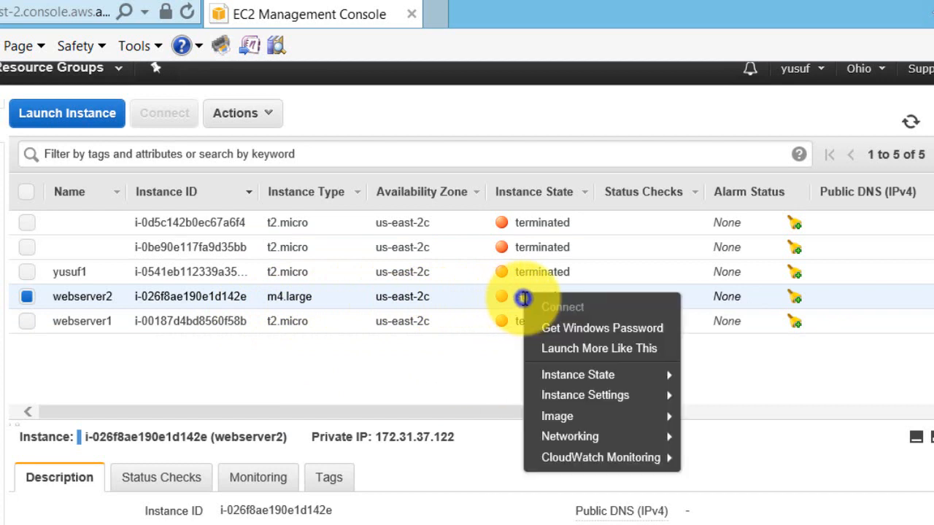
mouse_move(567, 377)
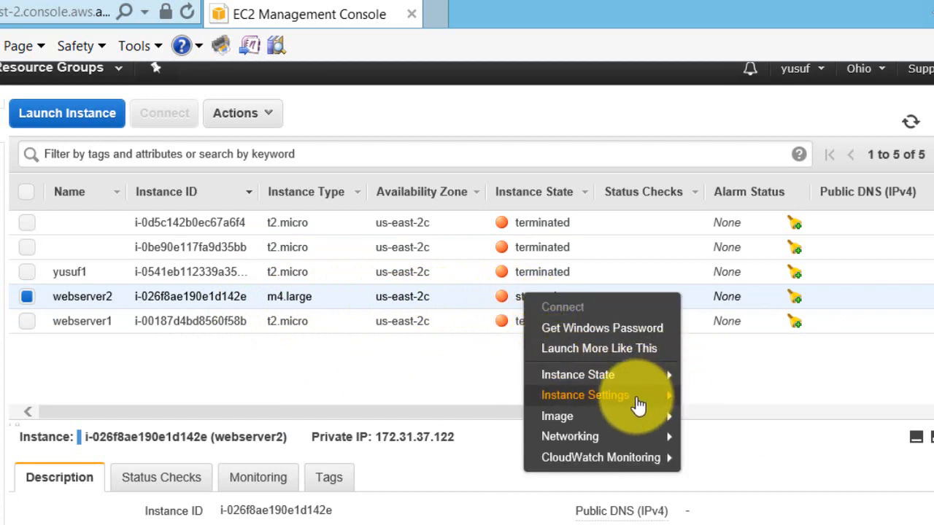
mouse_move(642, 398)
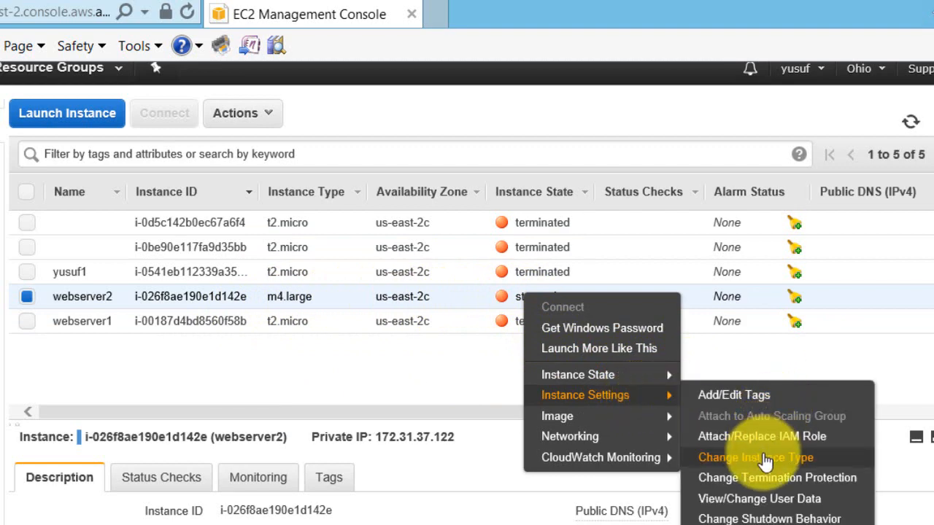
click(756, 457)
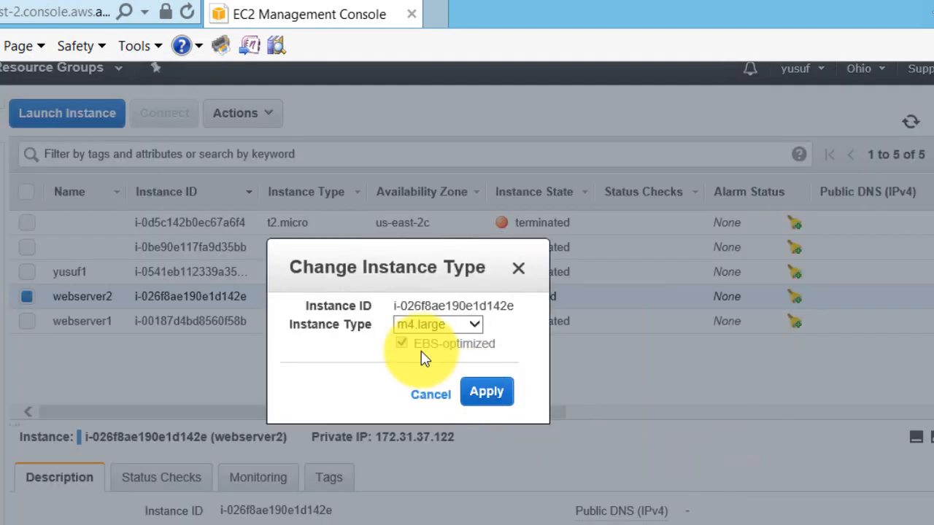
click(473, 324)
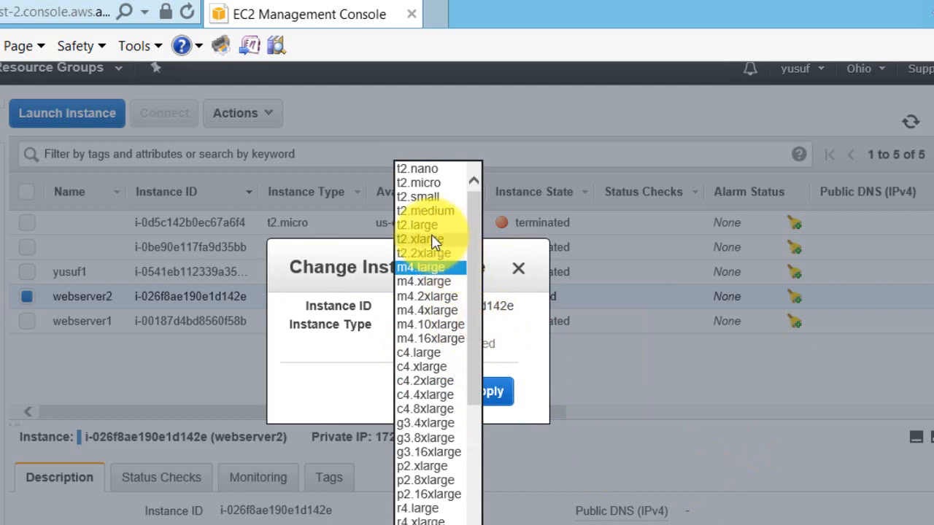
click(422, 183)
click(482, 395)
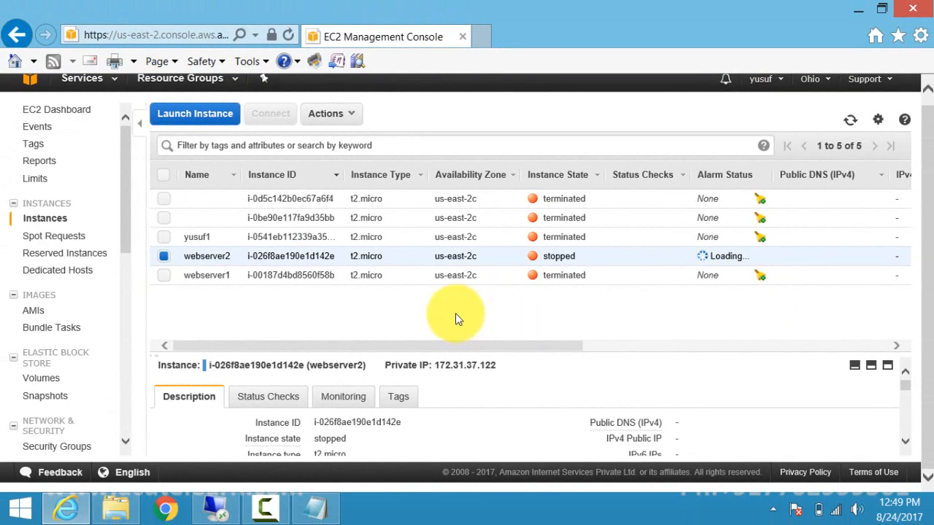
click(314, 508)
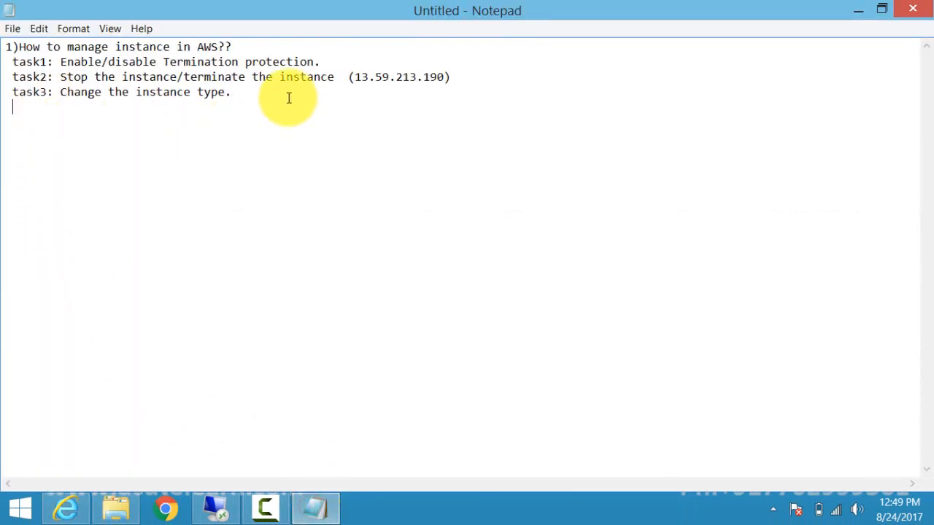
Add the Notepad line 'task4: Change the instance name.' and return to the EC2 instance list.
text(task4: Change the instance a)
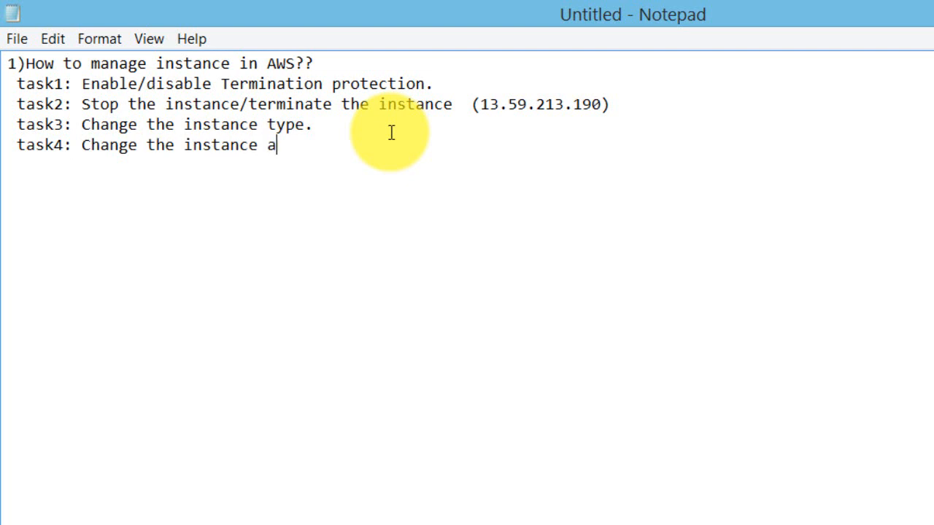
text(name.)
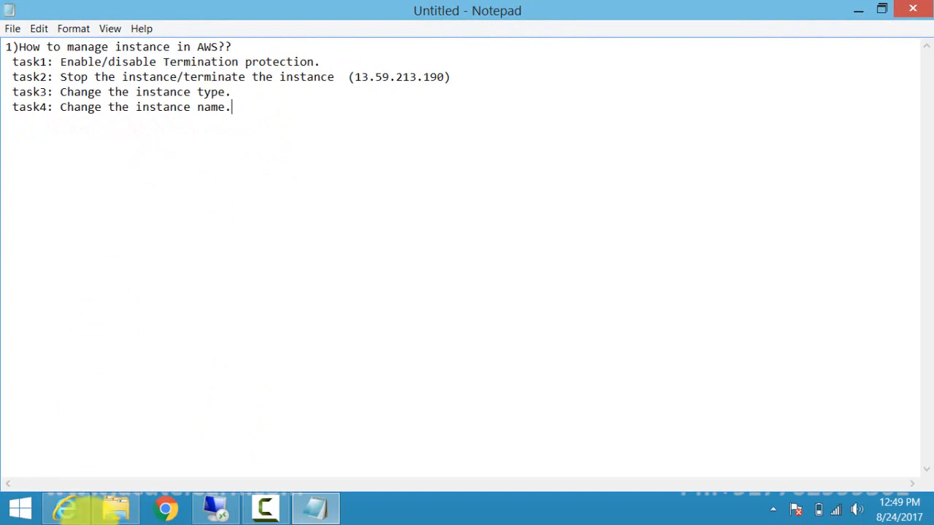
click(83, 517)
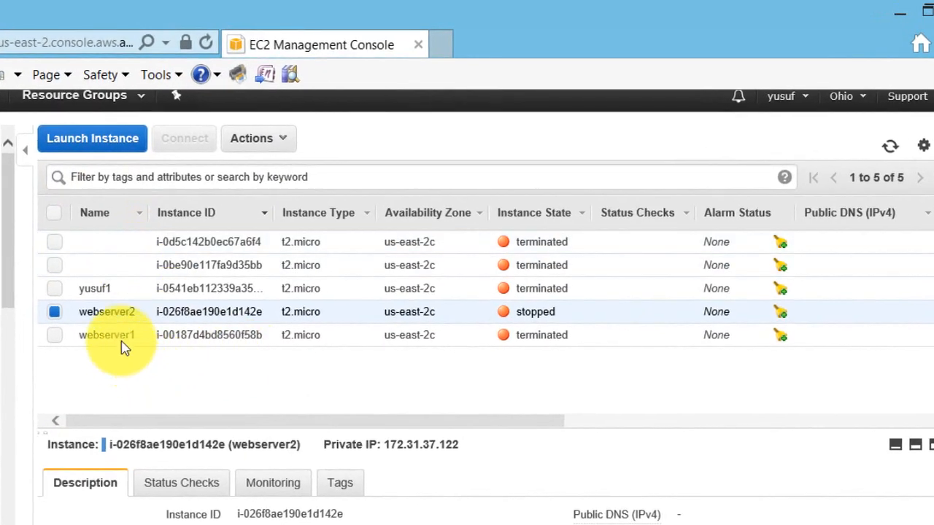
Rename webserver2 to webserver3 by editing its Name tag, then bring Notepad forward.
right_click(298, 314)
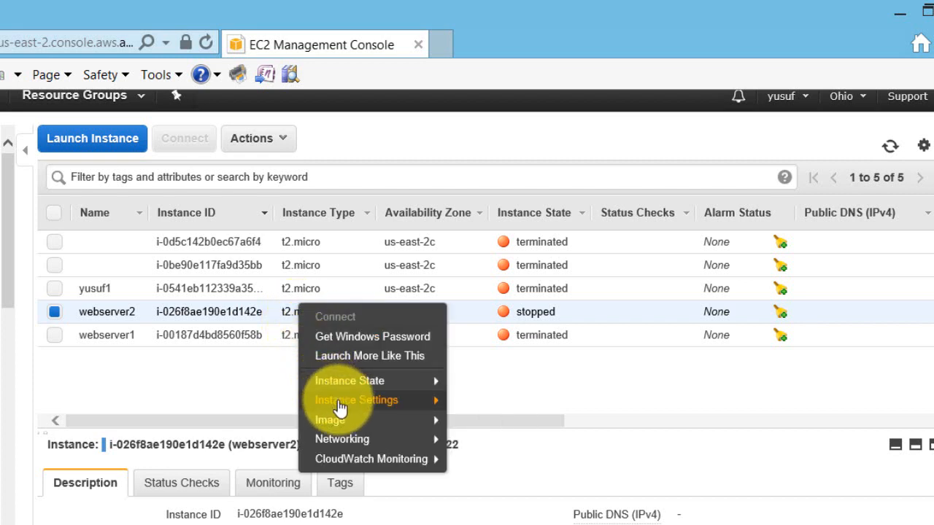
mouse_move(423, 405)
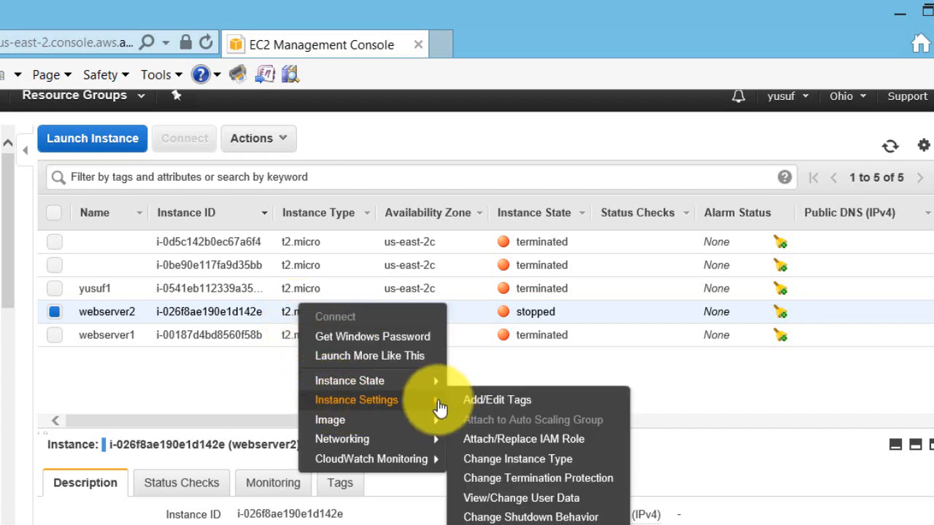
click(475, 411)
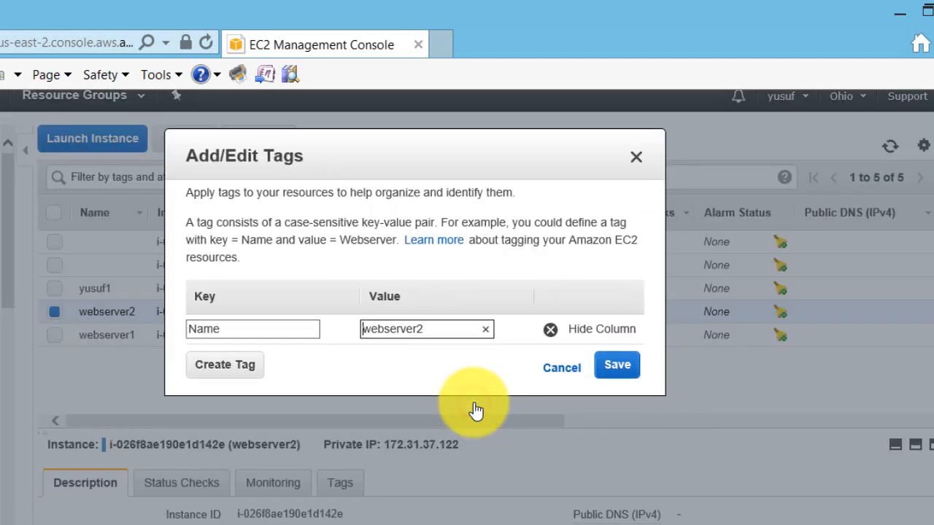
click(427, 330)
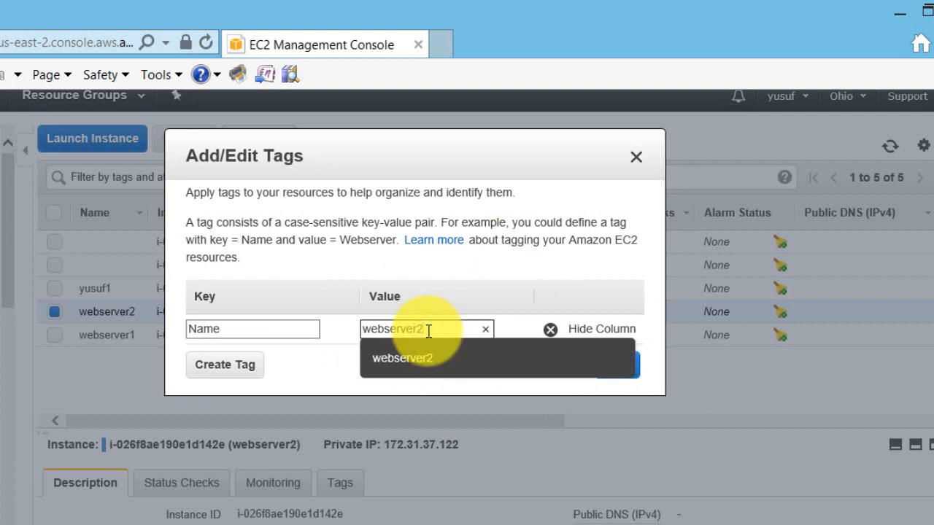
text(3)
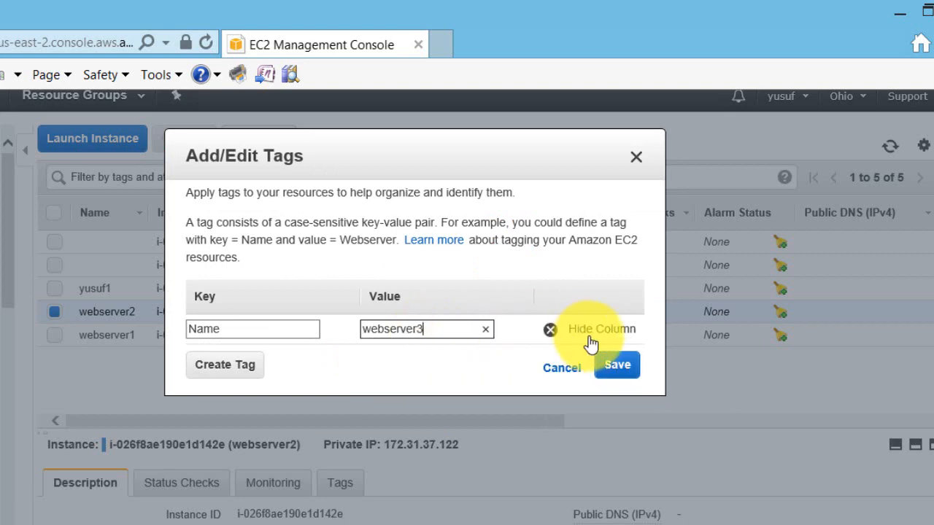
click(615, 366)
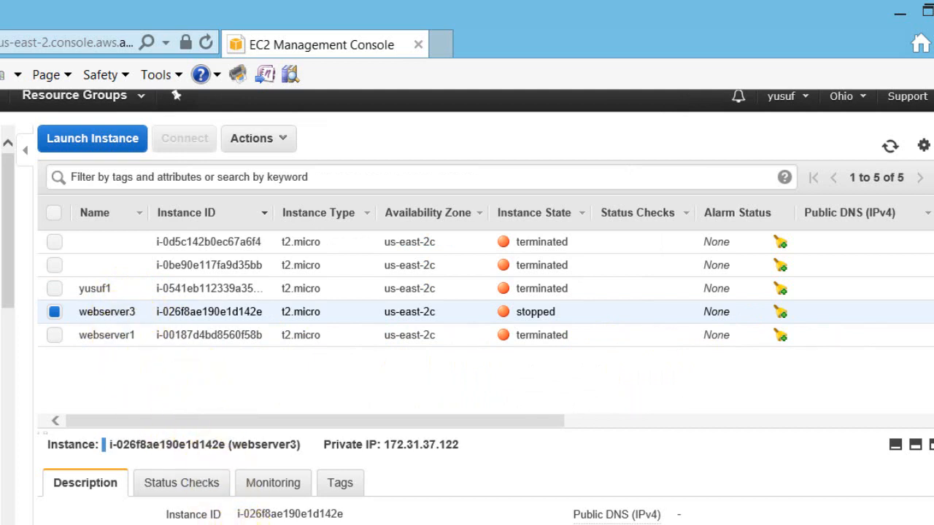
click(238, 524)
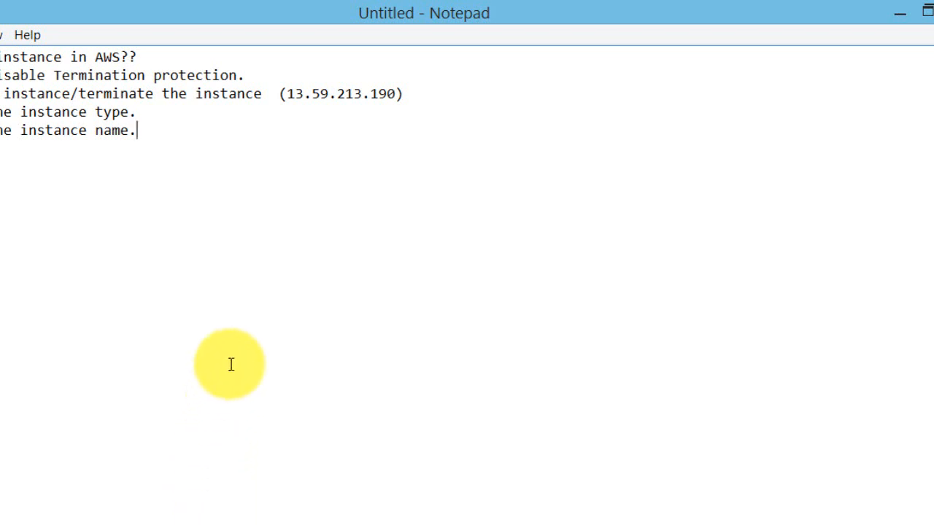